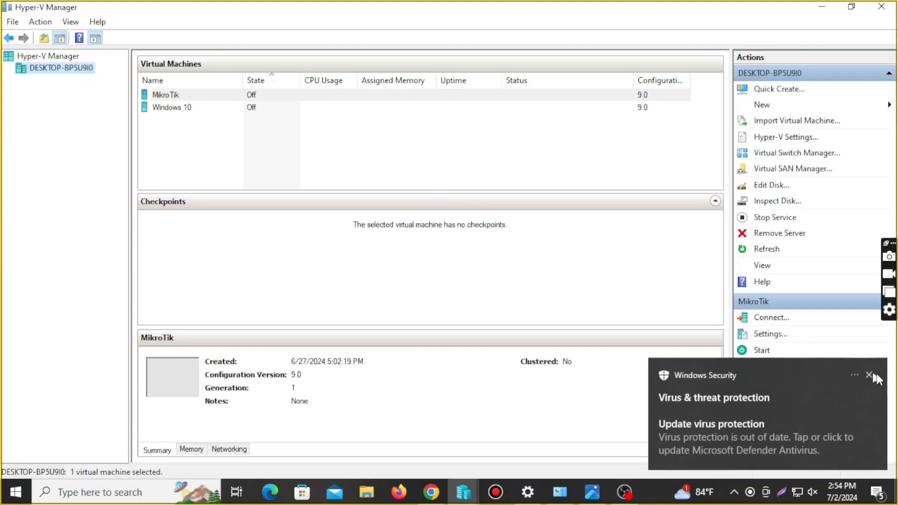
# Dismiss the antivirus notice and review the Internal and External switch types in Virtual Switch Manager
pyautogui.click(869, 375)
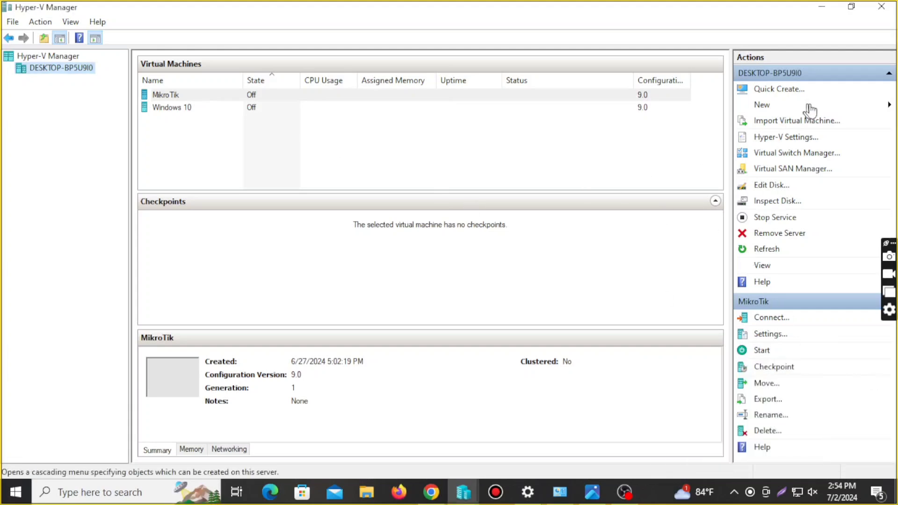
pyautogui.click(796, 154)
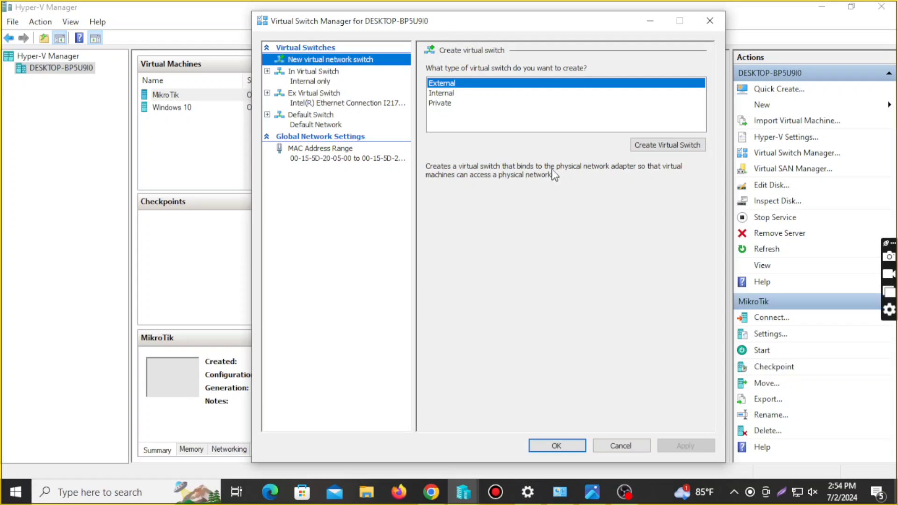
pyautogui.click(445, 93)
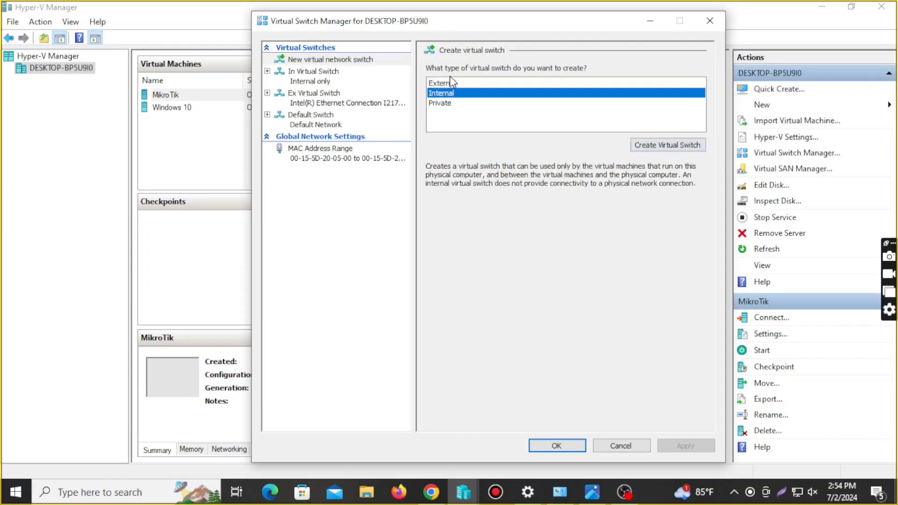
pyautogui.click(452, 80)
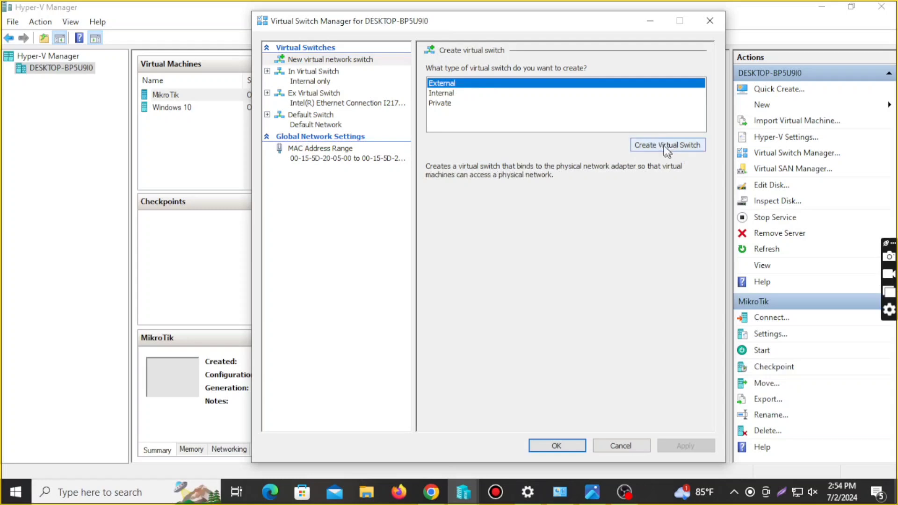
pyautogui.click(455, 93)
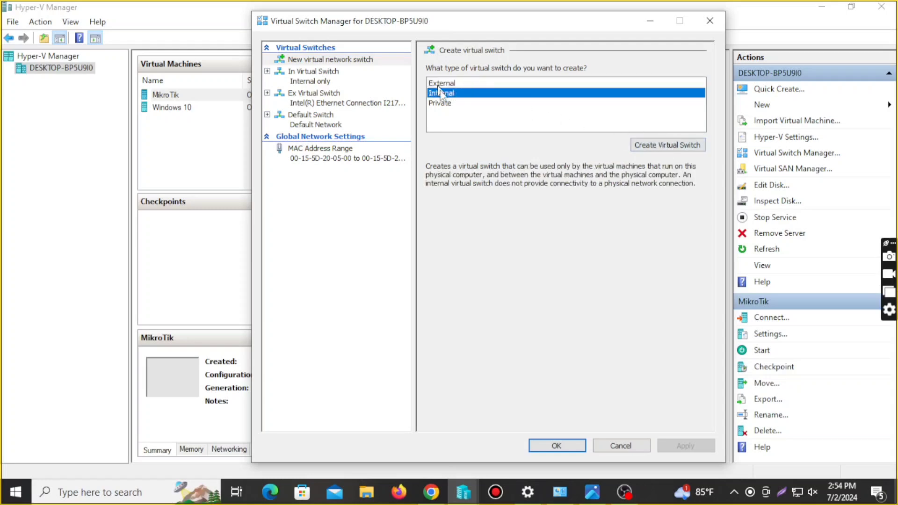
pyautogui.click(576, 447)
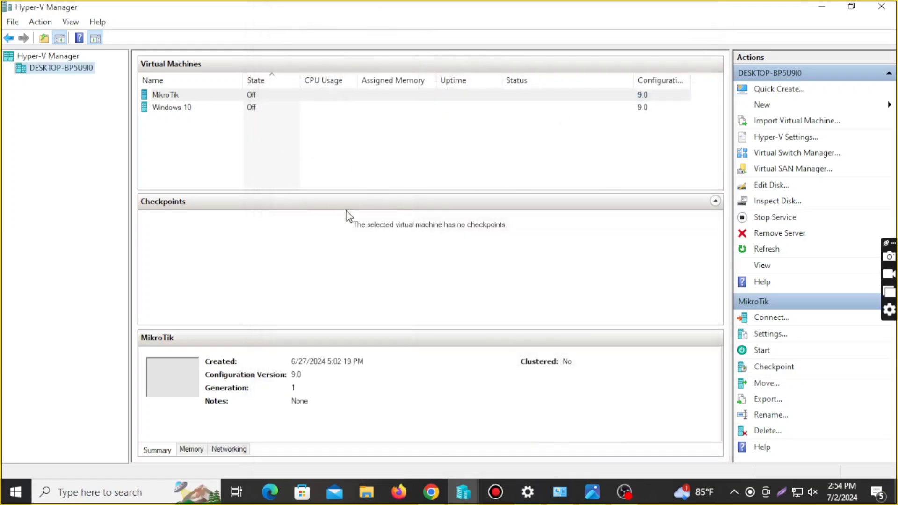
# Start a new virtual machine and name it Mikrotik 3
pyautogui.click(887, 104)
pyautogui.click(851, 105)
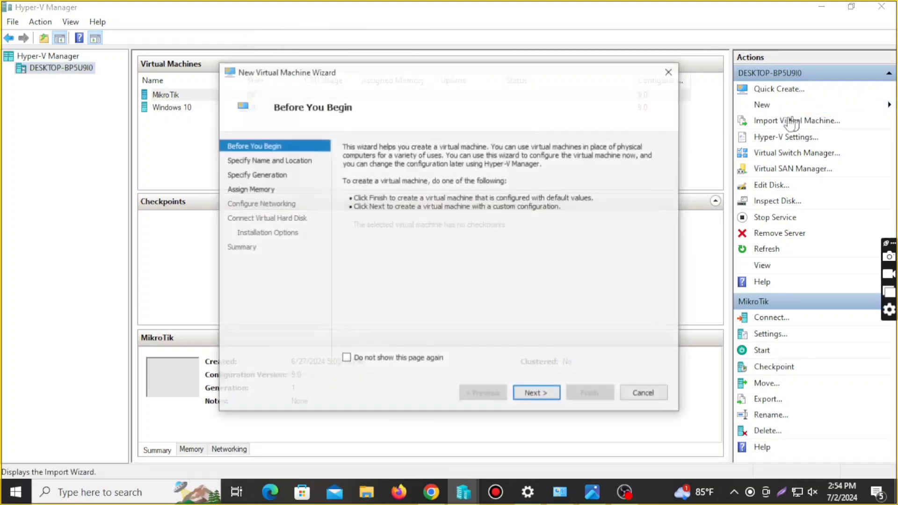
pyautogui.click(536, 395)
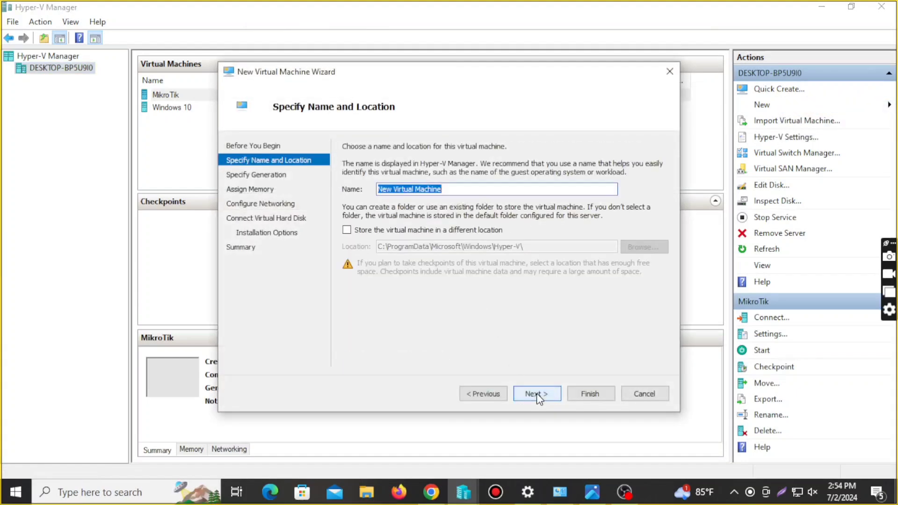
pyautogui.write('Mik')
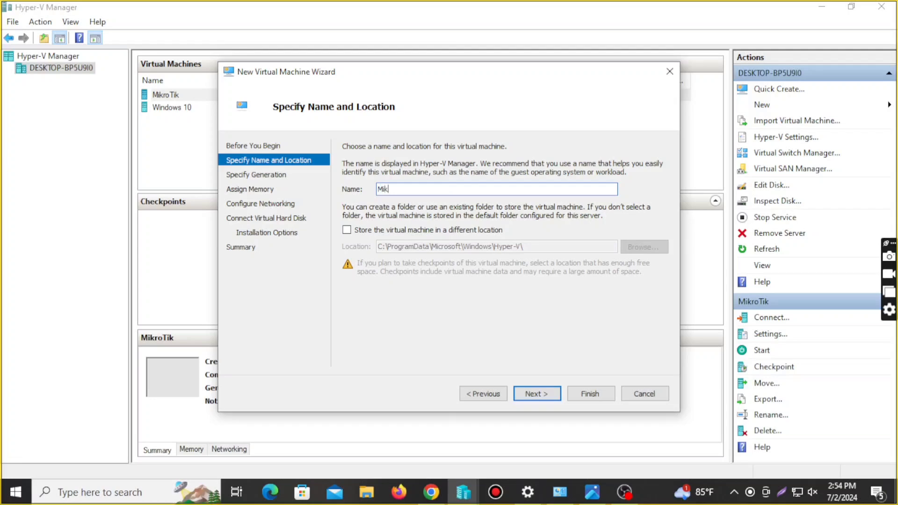
pyautogui.write('rotik')
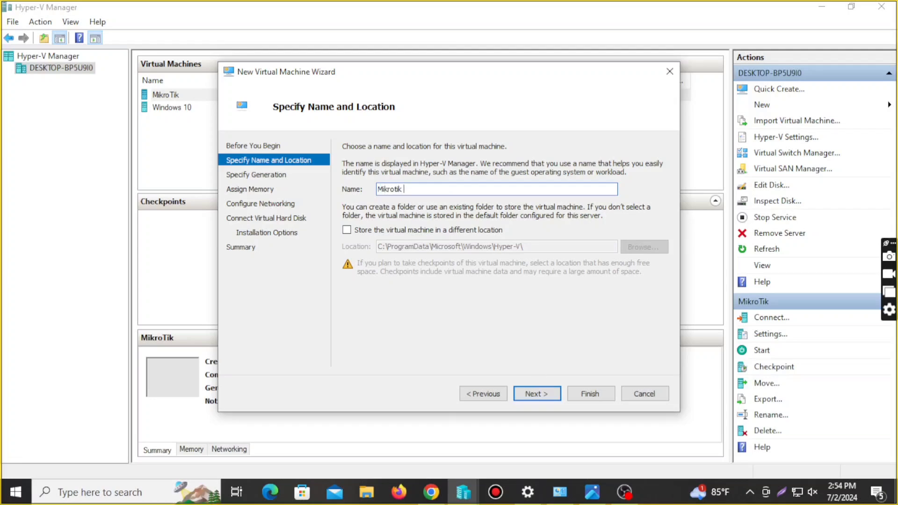
pyautogui.write(' 4')
pyautogui.press('BackSpace')
pyautogui.write('3')
# Keep Generation 1 and set startup memory to 512 MB
pyautogui.click(552, 398)
pyautogui.click(553, 397)
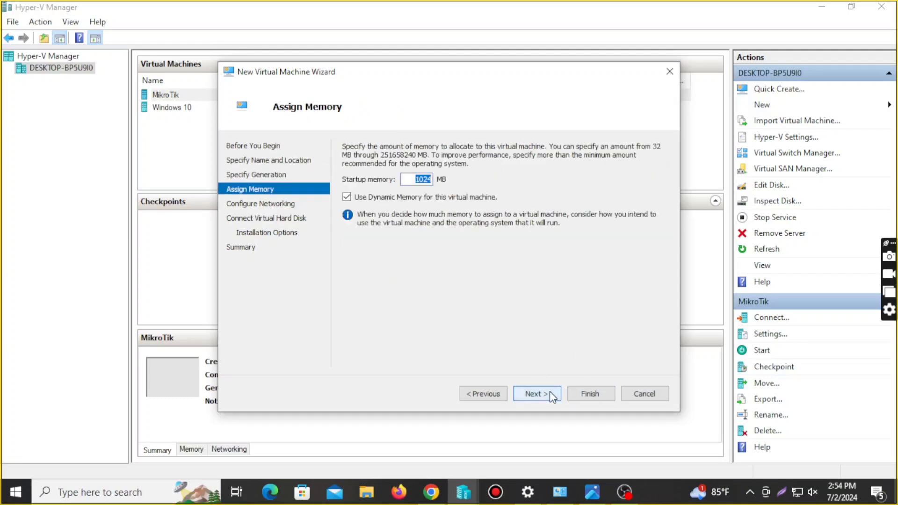
pyautogui.press('Right')
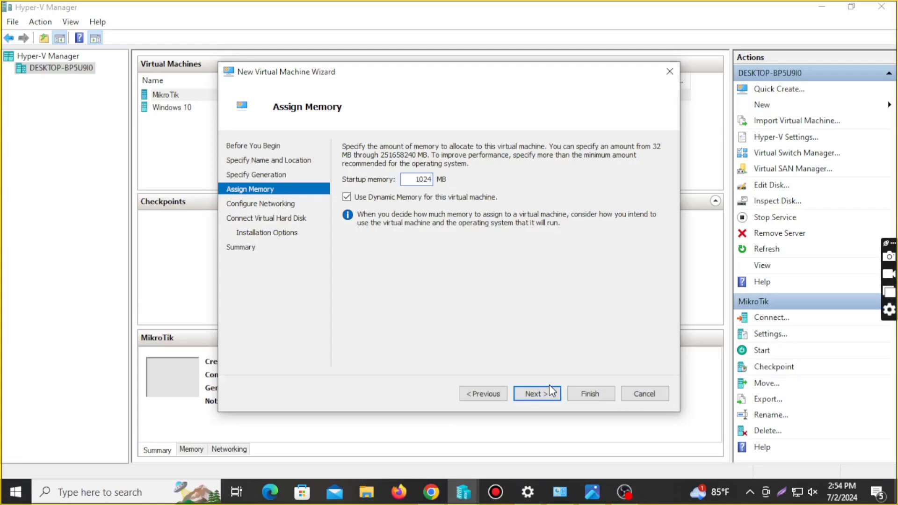
pyautogui.doubleClick(427, 179)
pyautogui.press('BackSpace')
pyautogui.write('512')
pyautogui.click(552, 395)
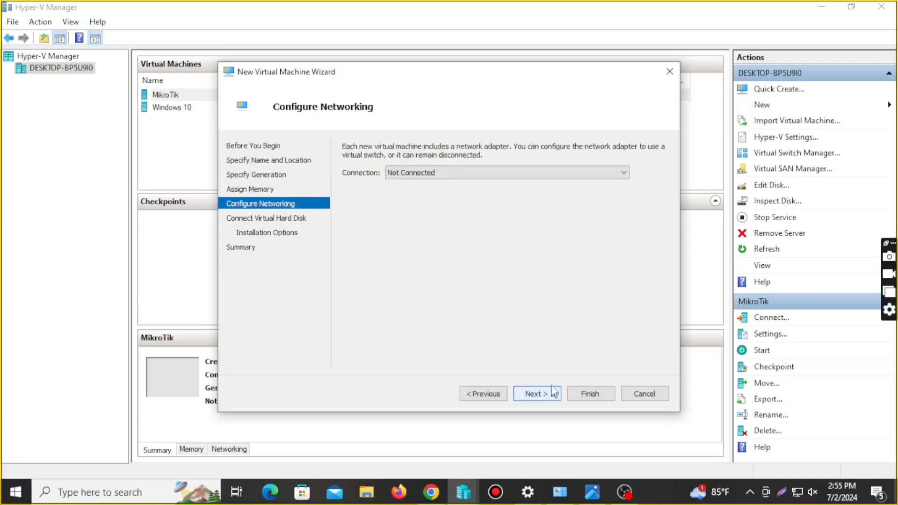
# Connect the new machine's network to Ex Virtual Switch
pyautogui.click(563, 172)
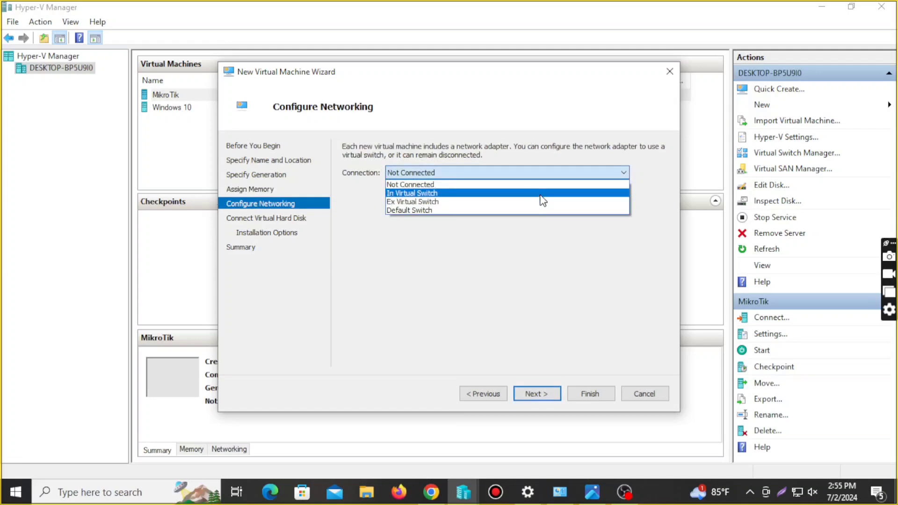
pyautogui.click(423, 201)
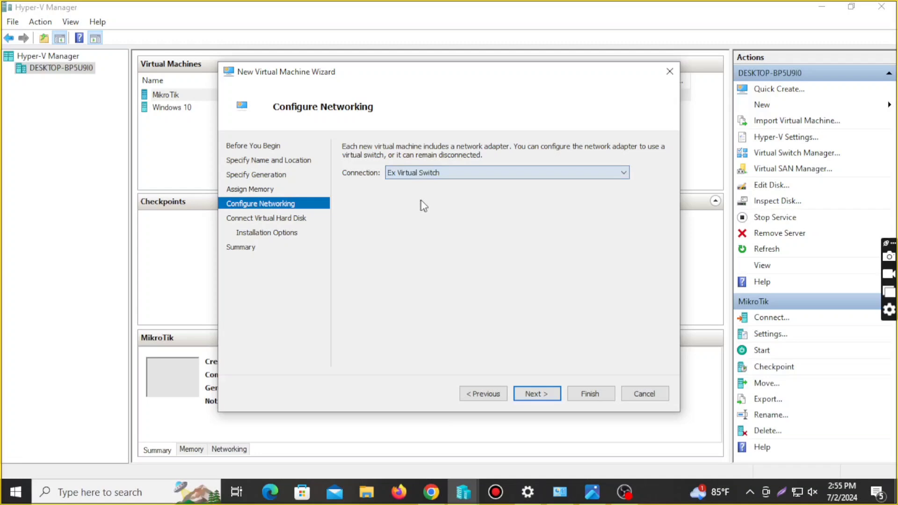
pyautogui.click(546, 398)
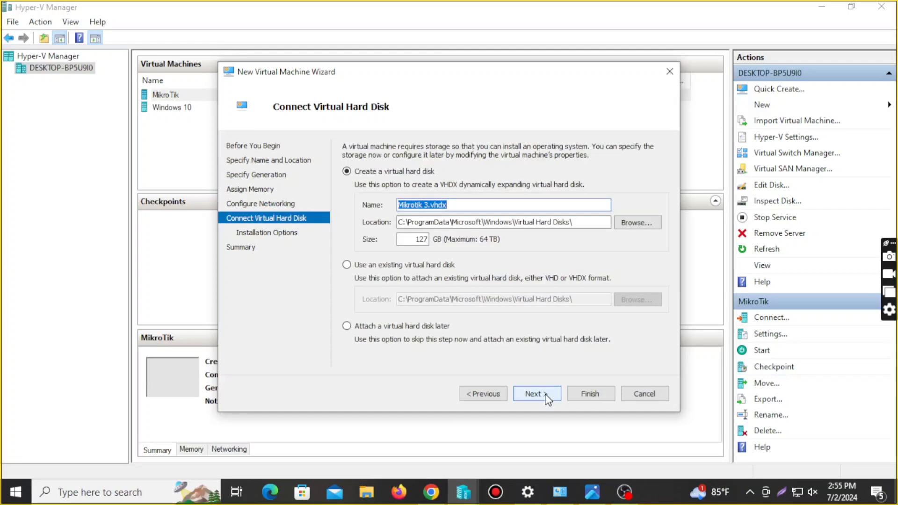
# Give it a 10 GB virtual disk, keep install-later, and finish creating Mikrotik 3
pyautogui.doubleClick(427, 239)
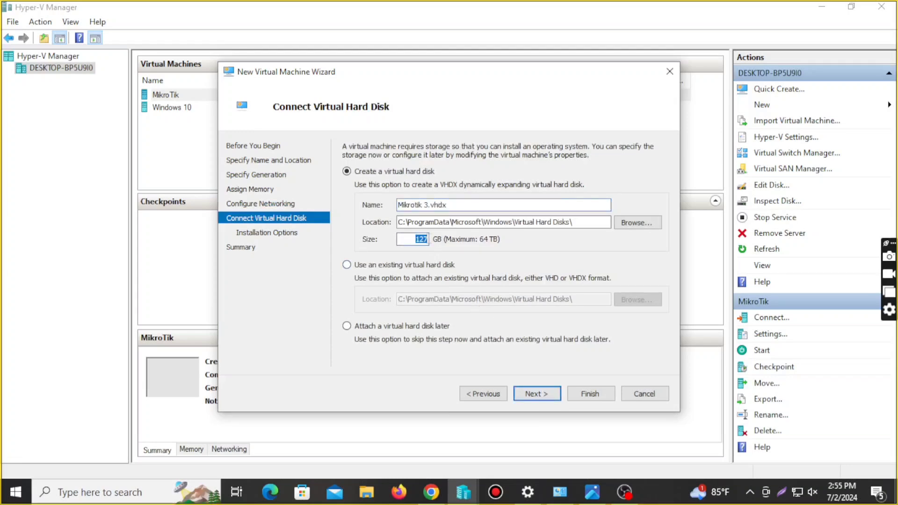
pyautogui.write('10')
pyautogui.click(536, 396)
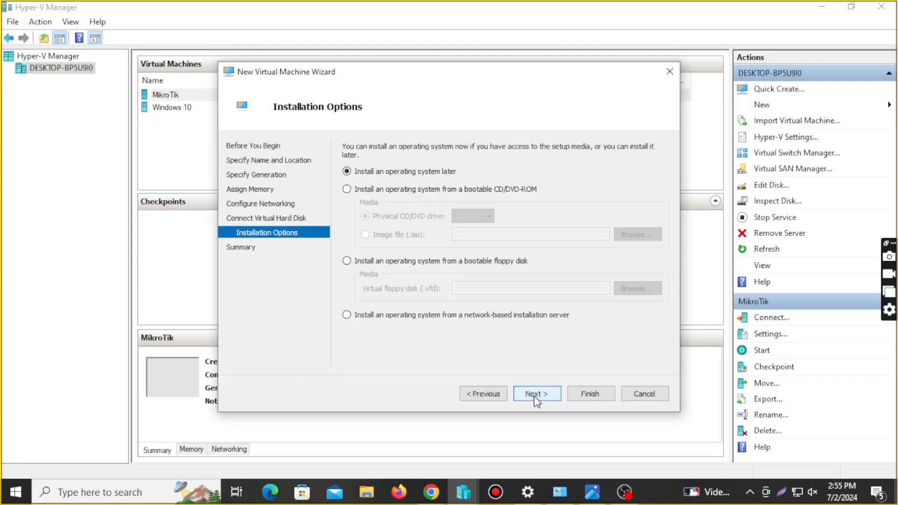
pyautogui.click(536, 396)
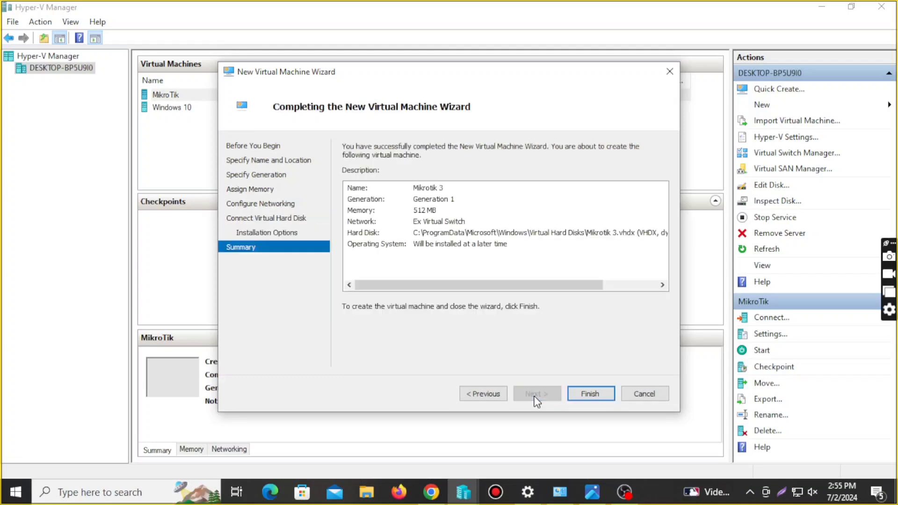
pyautogui.click(588, 394)
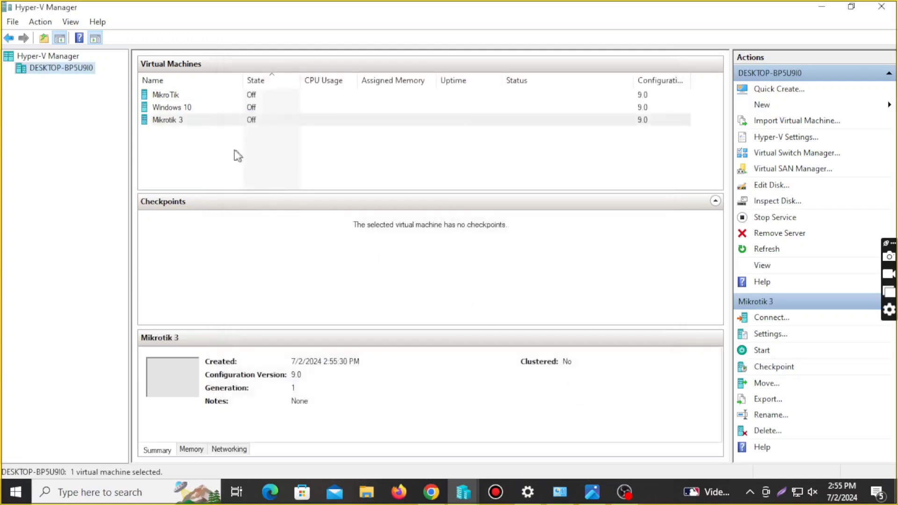
pyautogui.click(205, 139)
# Add a second network adapter to Mikrotik 3 on In Virtual Switch and save
pyautogui.click(184, 121)
pyautogui.rightClick(184, 121)
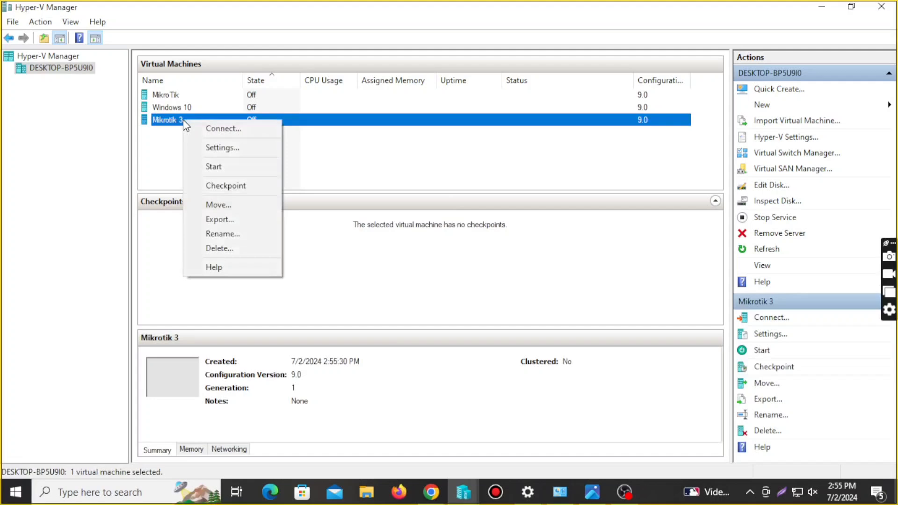
pyautogui.click(216, 145)
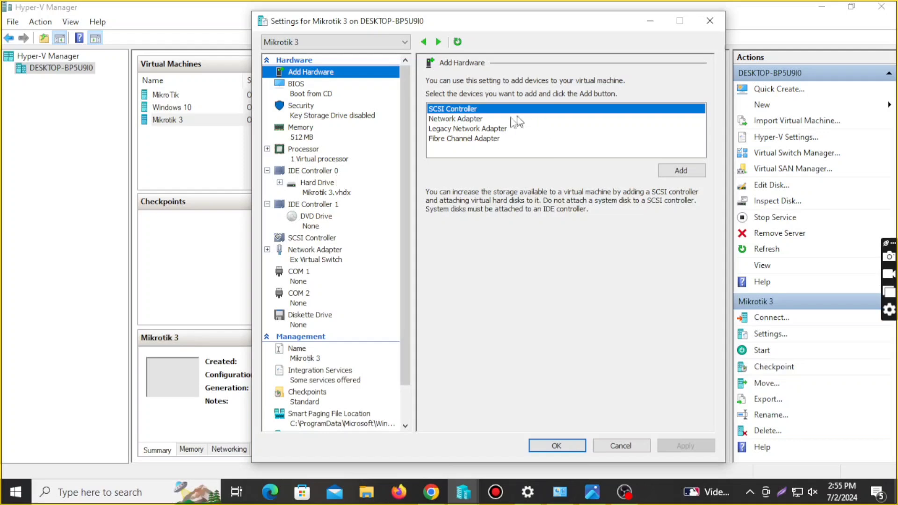
pyautogui.click(485, 120)
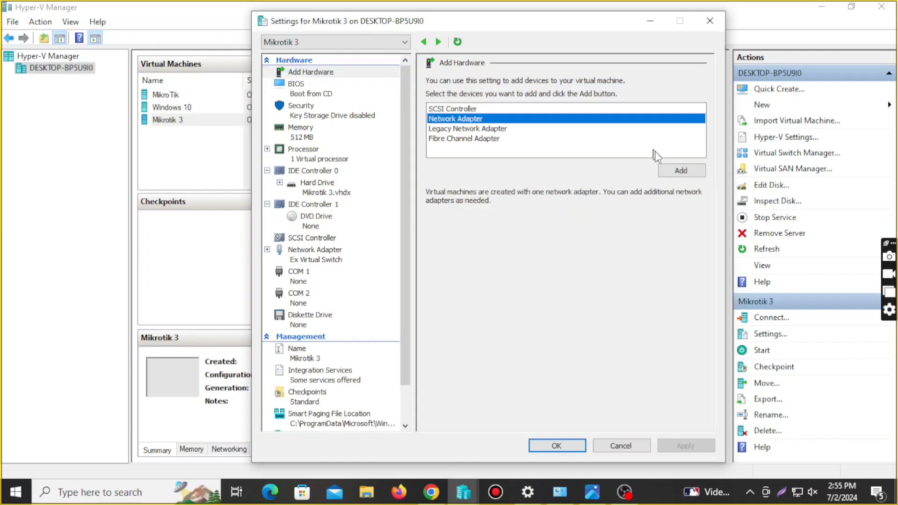
pyautogui.click(681, 171)
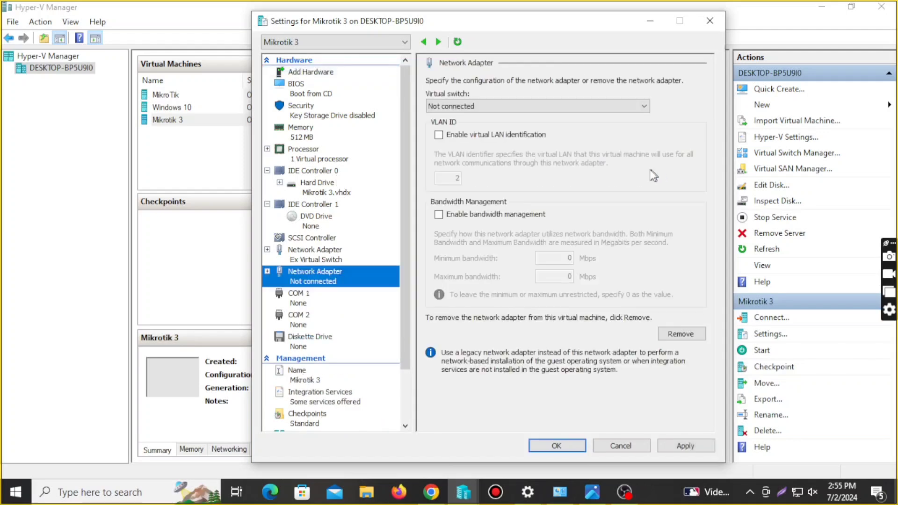
pyautogui.click(541, 106)
pyautogui.click(540, 130)
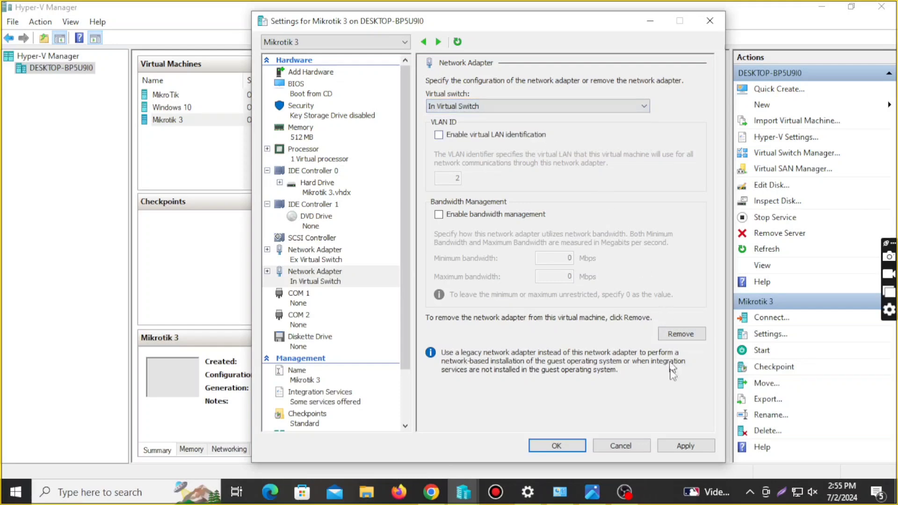
pyautogui.click(686, 447)
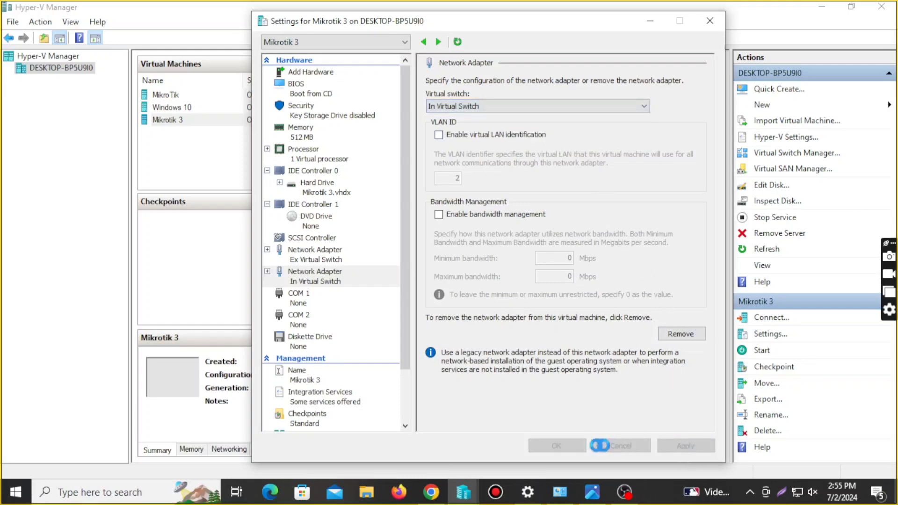
pyautogui.click(561, 446)
# Switch Mikrotik 3's DVD drive to an image file and browse for the ISO
pyautogui.rightClick(253, 120)
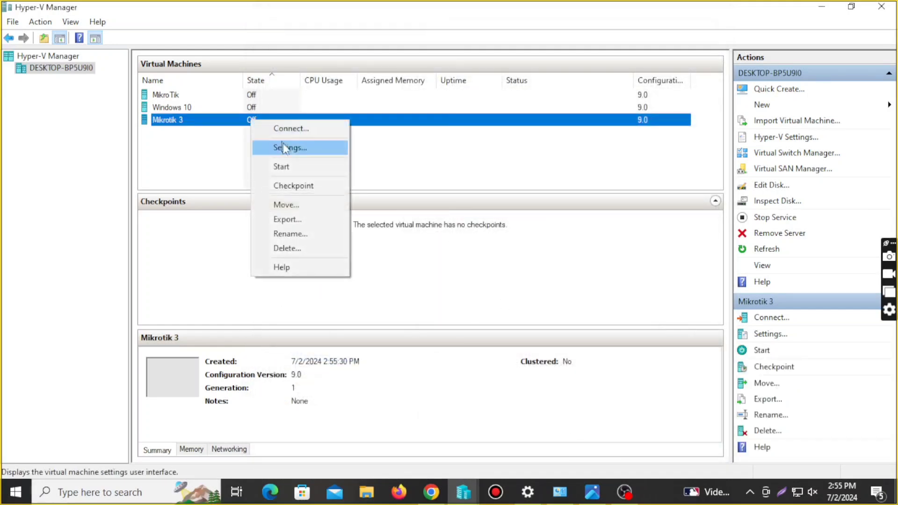
pyautogui.click(294, 149)
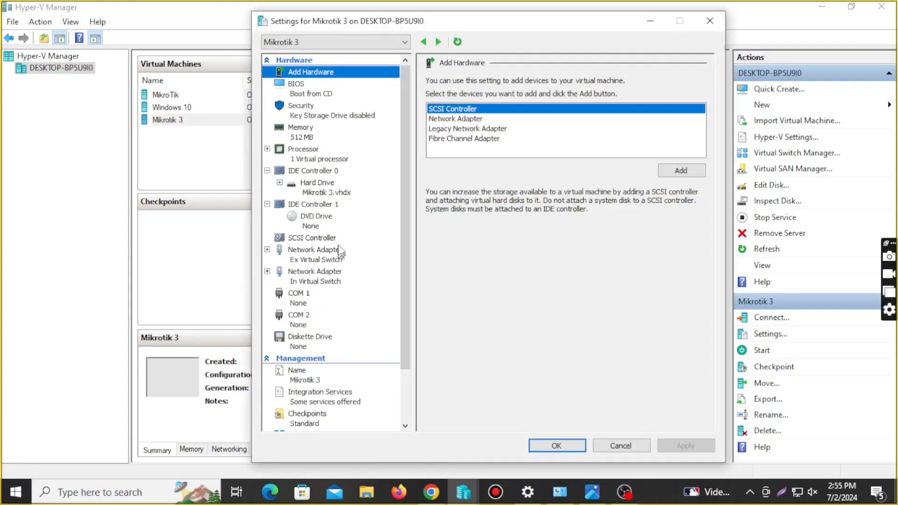
pyautogui.click(336, 224)
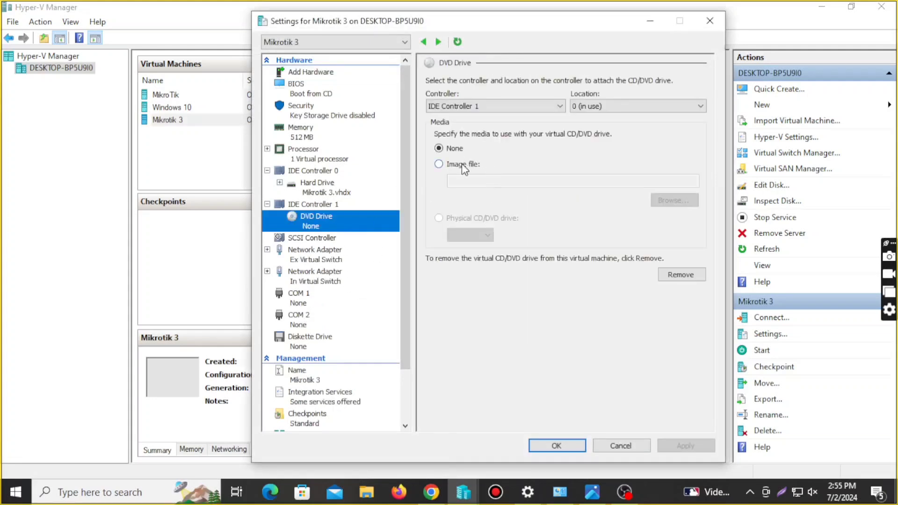
pyautogui.click(439, 163)
pyautogui.click(677, 205)
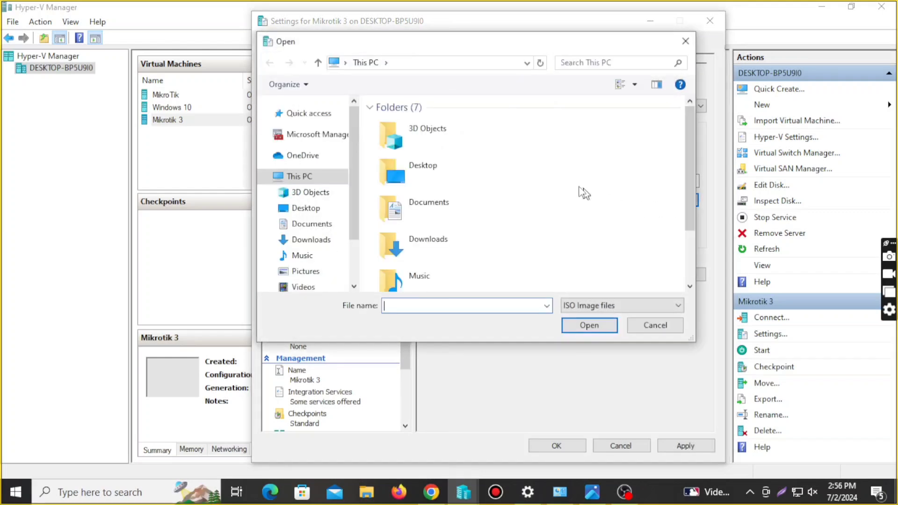
pyautogui.scroll(-3, 426, 171)
pyautogui.scroll(-6, 425, 171)
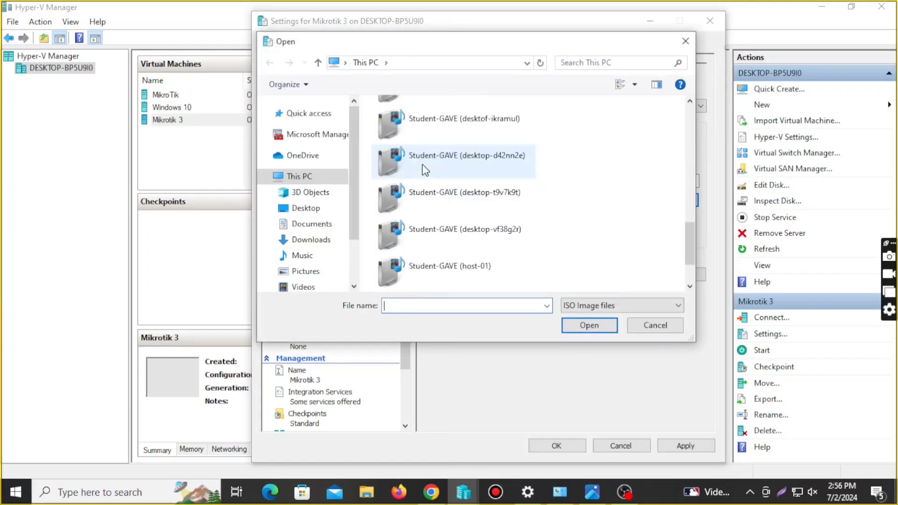
pyautogui.scroll(10, 426, 171)
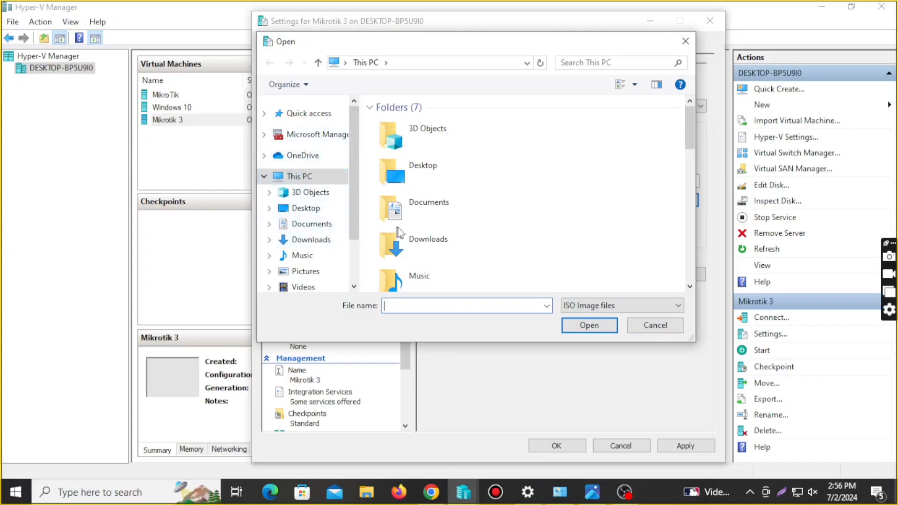
pyautogui.scroll(-6, 429, 210)
pyautogui.scroll(4, 429, 214)
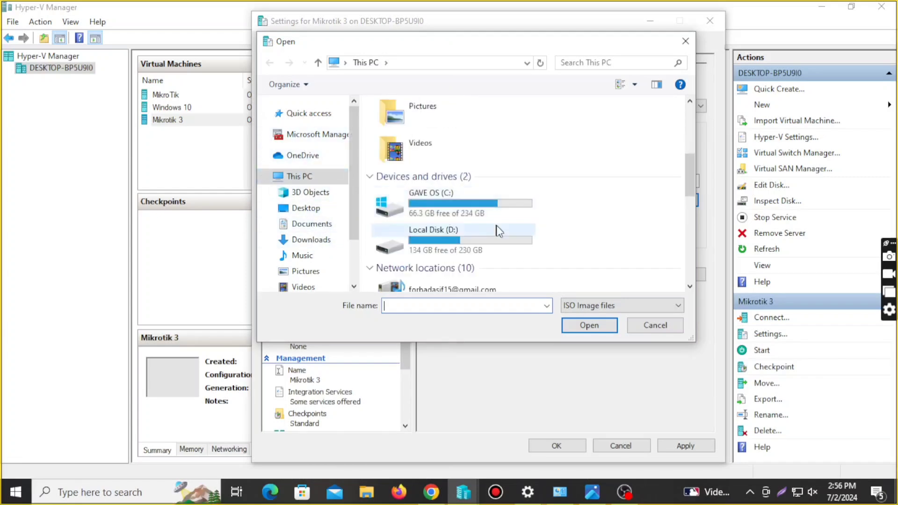
# Choose D:\Network\mikrotik-7.15.1.iso as the DVD image and save the settings
pyautogui.doubleClick(477, 237)
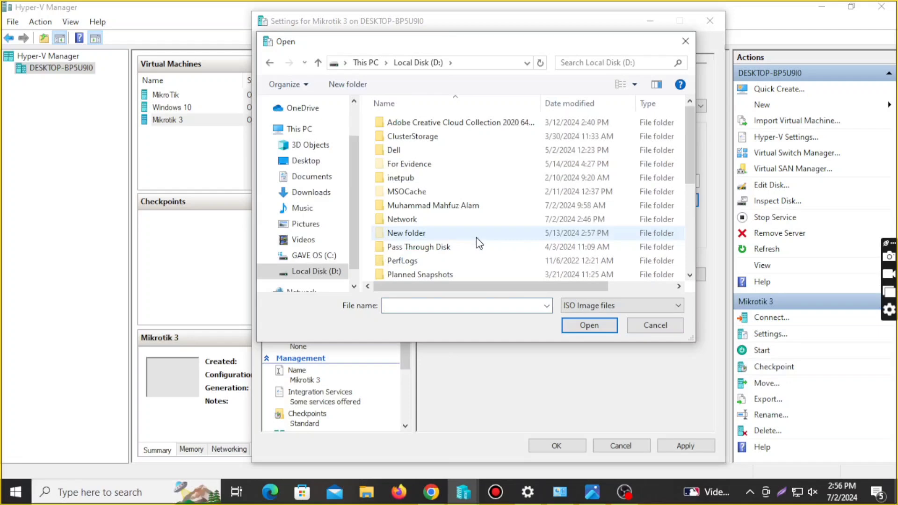
pyautogui.scroll(-5, 473, 202)
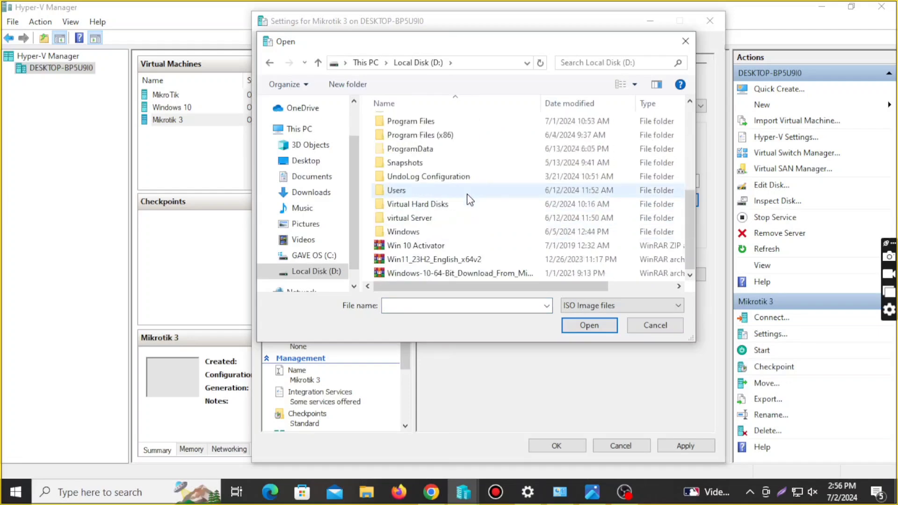
pyautogui.scroll(2, 445, 201)
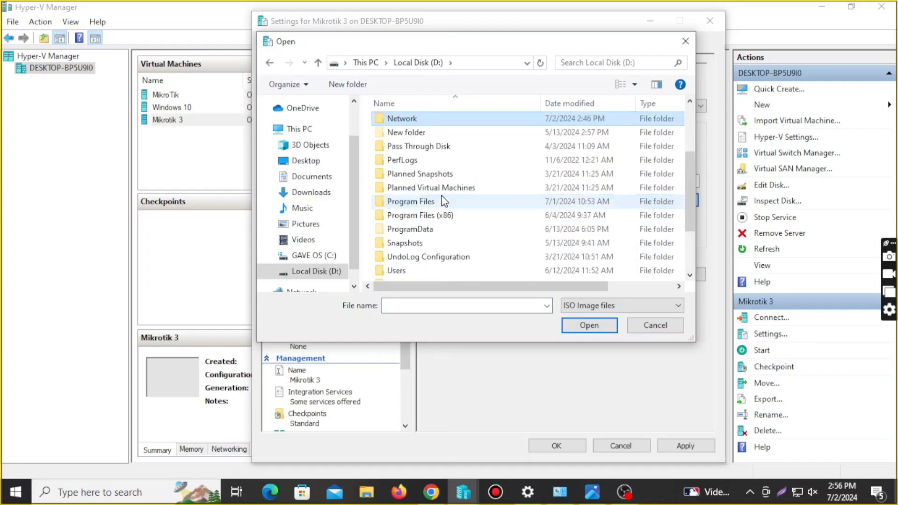
pyautogui.doubleClick(441, 120)
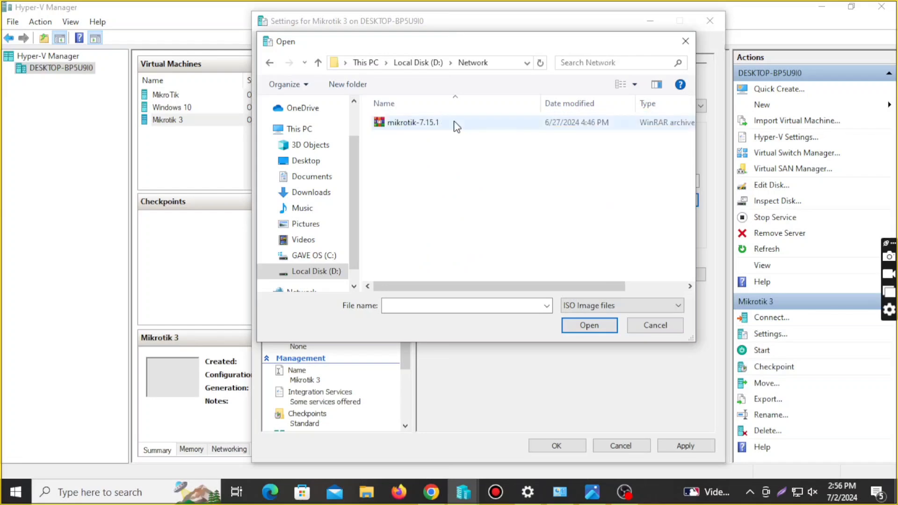
pyautogui.click(453, 123)
pyautogui.click(588, 326)
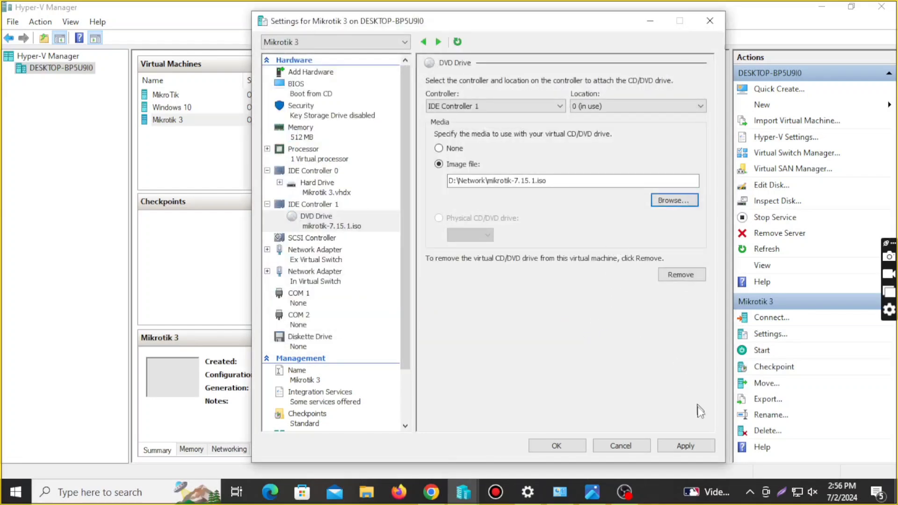
pyautogui.click(698, 445)
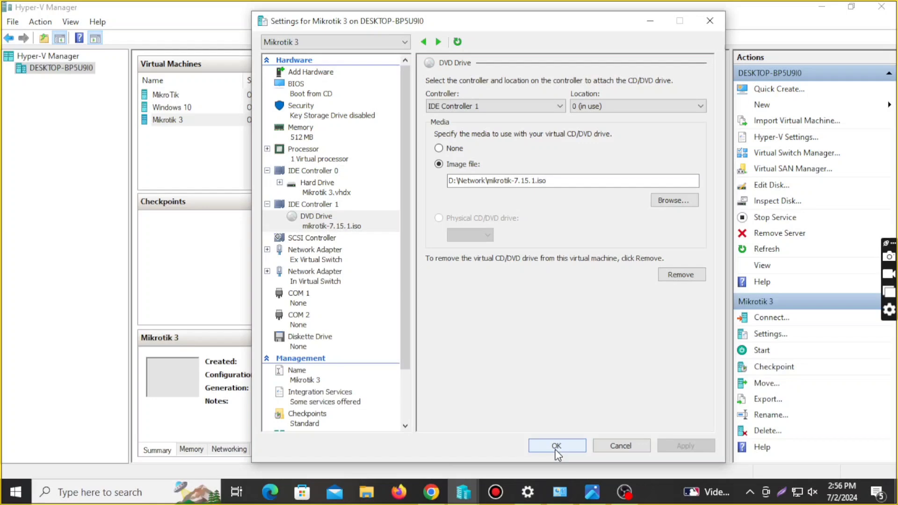
pyautogui.click(557, 446)
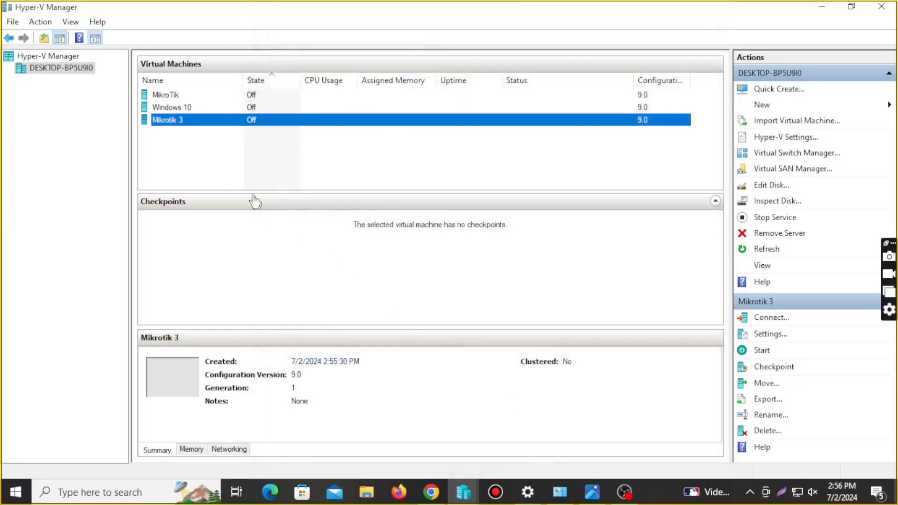
# Connect to Mikrotik 3's console and start the virtual machine
pyautogui.click(207, 147)
pyautogui.click(195, 121)
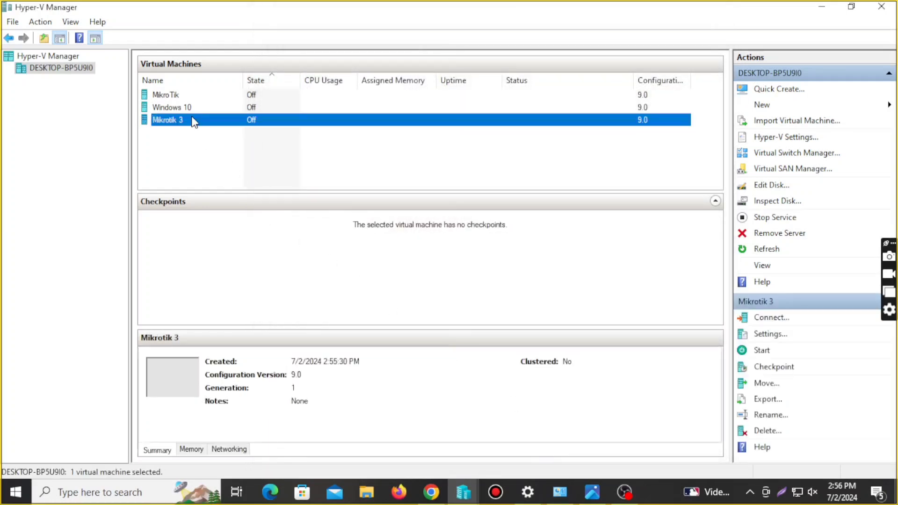
pyautogui.rightClick(194, 121)
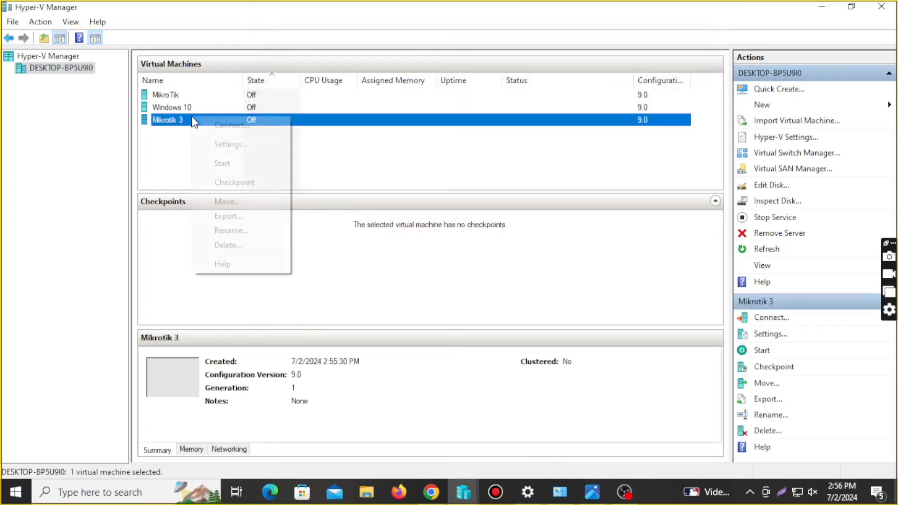
pyautogui.click(223, 122)
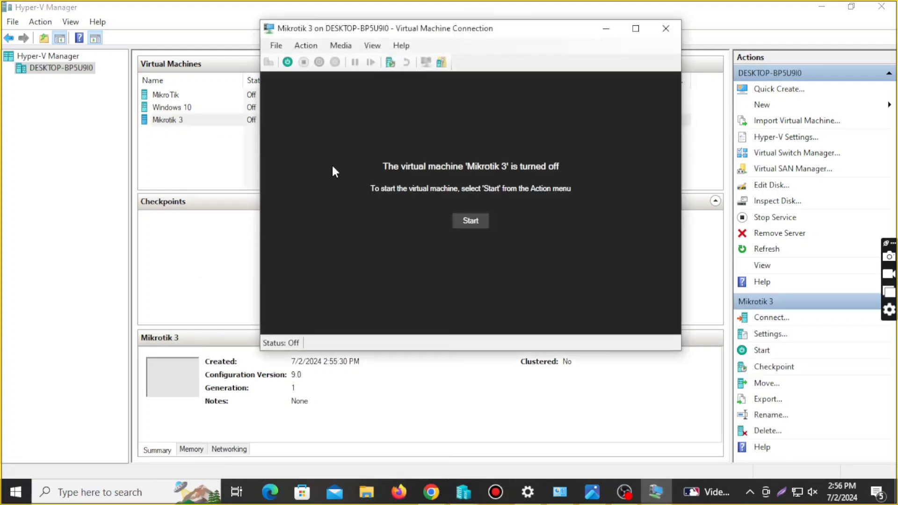
pyautogui.click(468, 221)
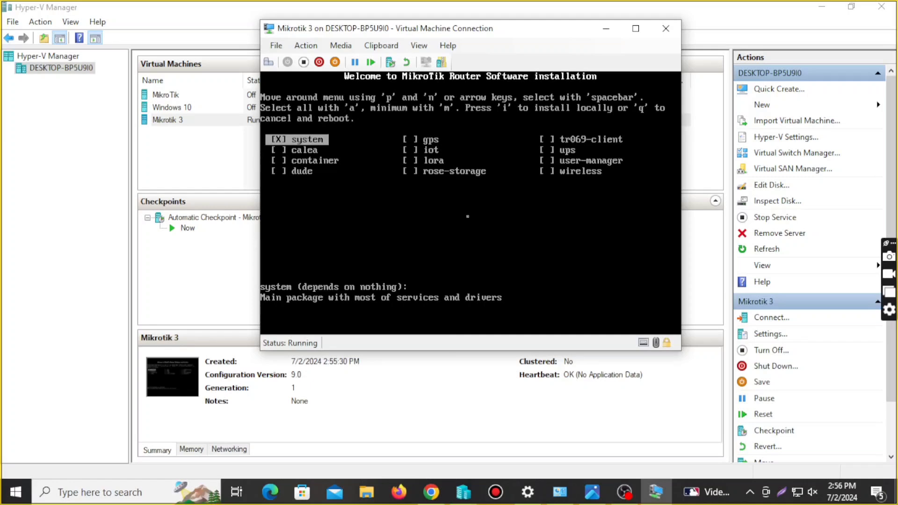
# Install RouterOS 7.15.1 with i and y to erase the disk, reboot, and close the console
pyautogui.write('i')
pyautogui.write('y')
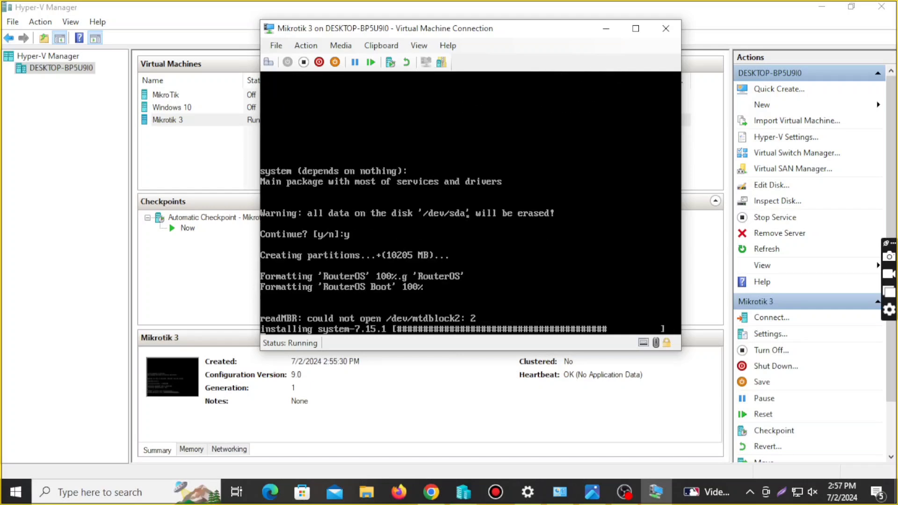
pyautogui.press('Return')
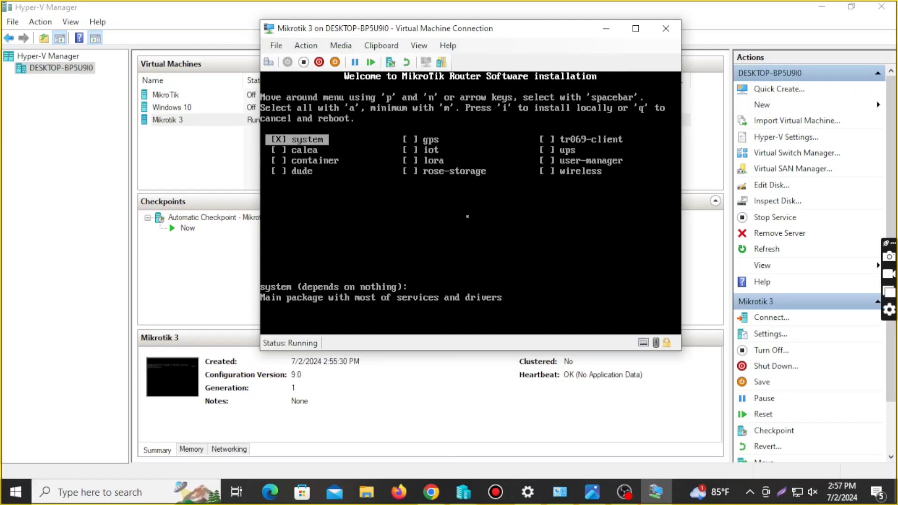
pyautogui.click(666, 28)
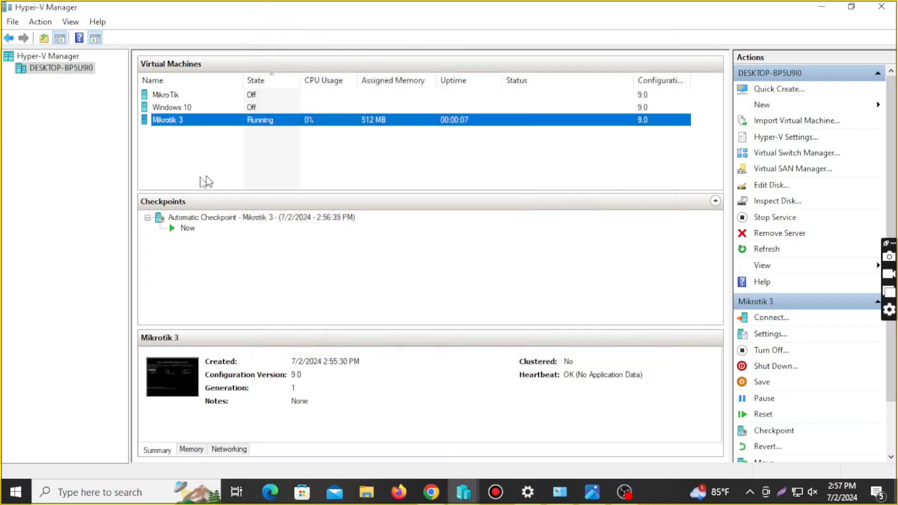
# Set Mikrotik 3's DVD drive media to None and save the settings
pyautogui.click(157, 164)
pyautogui.rightClick(180, 121)
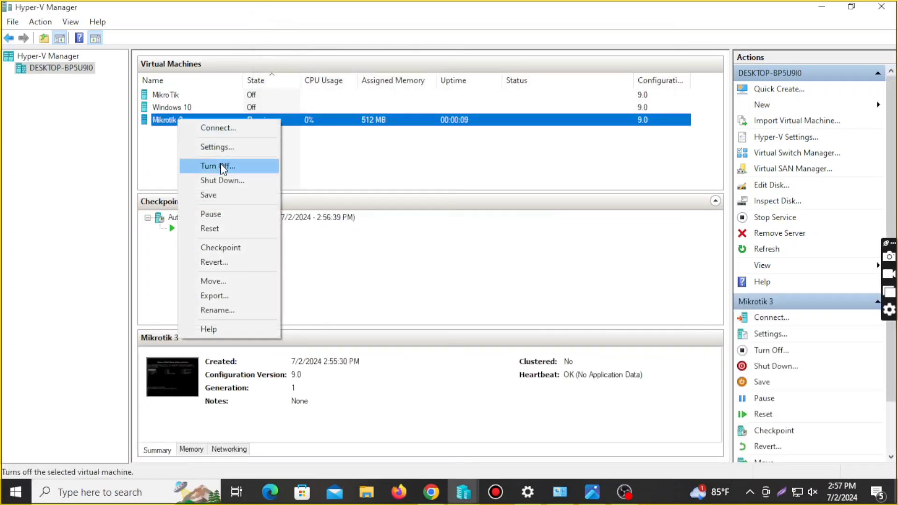
pyautogui.click(227, 148)
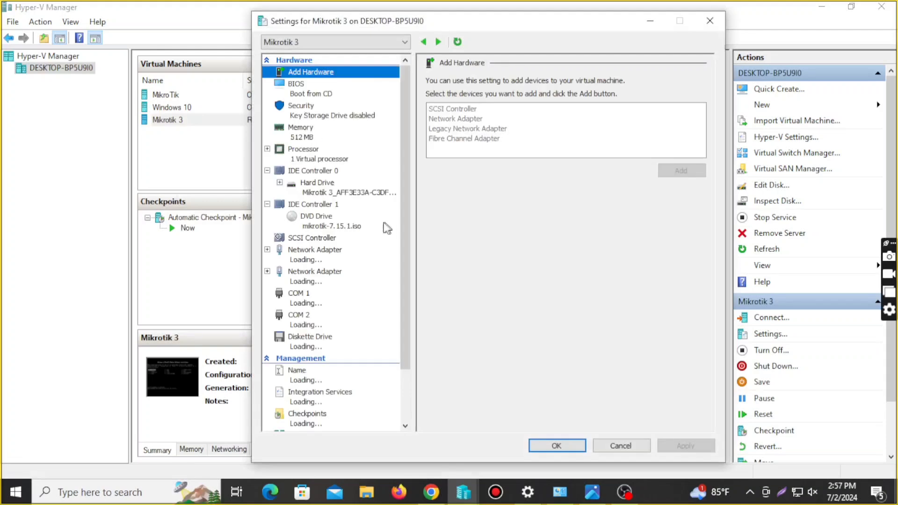
pyautogui.click(344, 220)
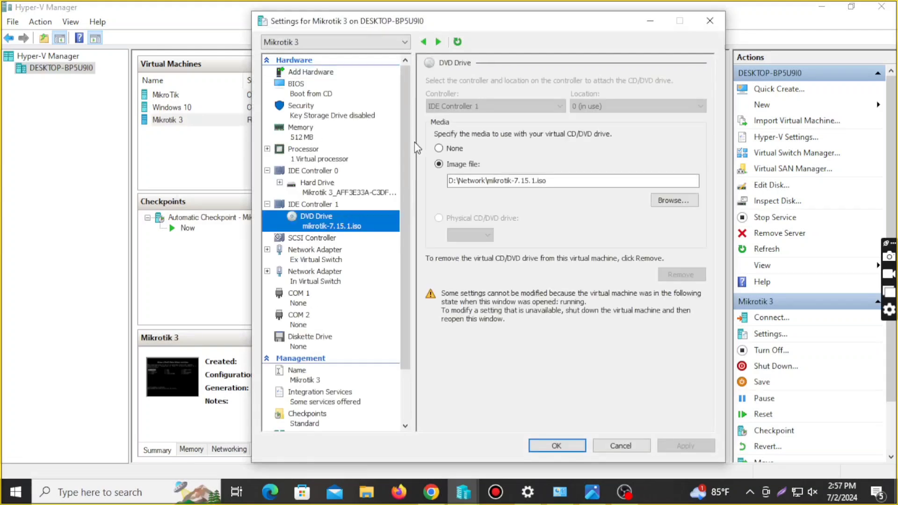
pyautogui.click(440, 148)
pyautogui.click(700, 446)
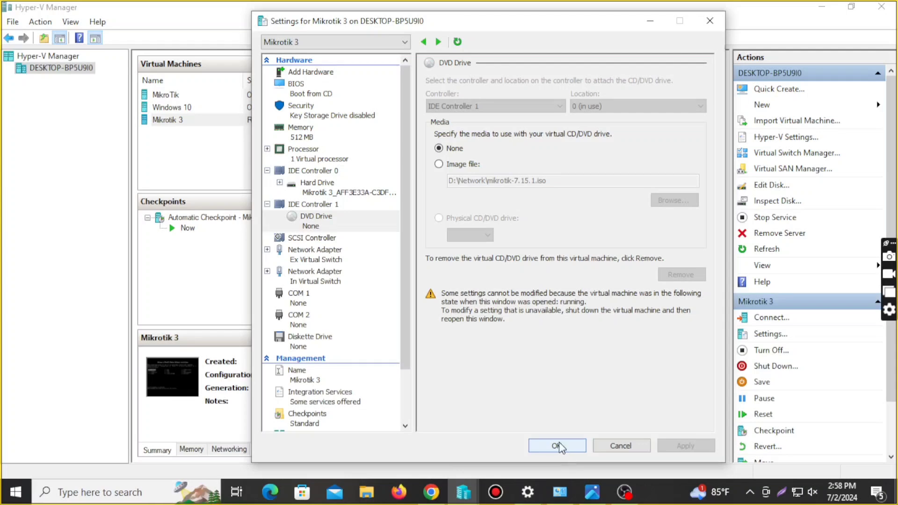
pyautogui.click(558, 446)
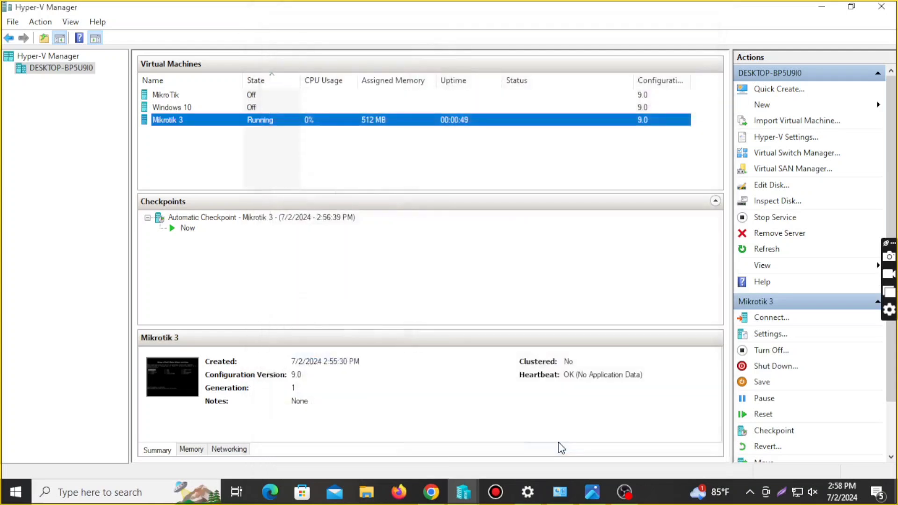
# Close the console, turn off Mikrotik 3, then reconnect and start it from disk
pyautogui.doubleClick(182, 120)
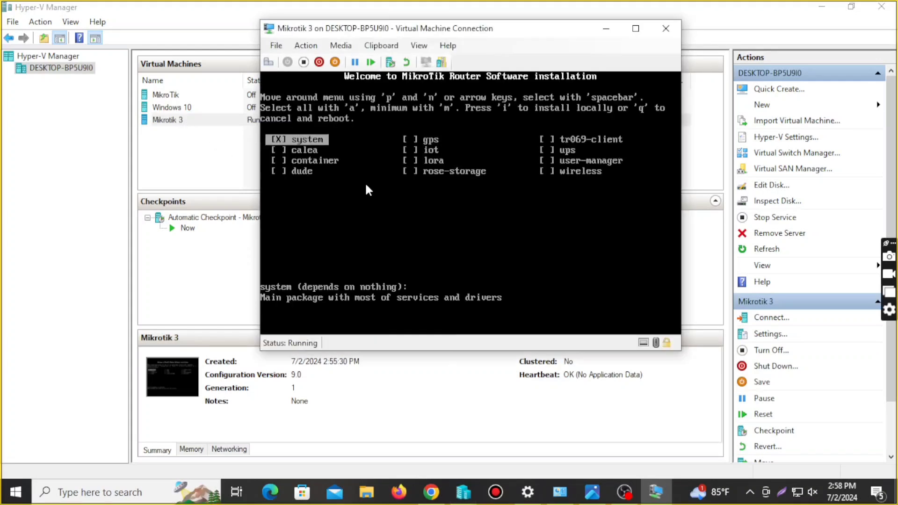
pyautogui.click(659, 30)
pyautogui.rightClick(216, 123)
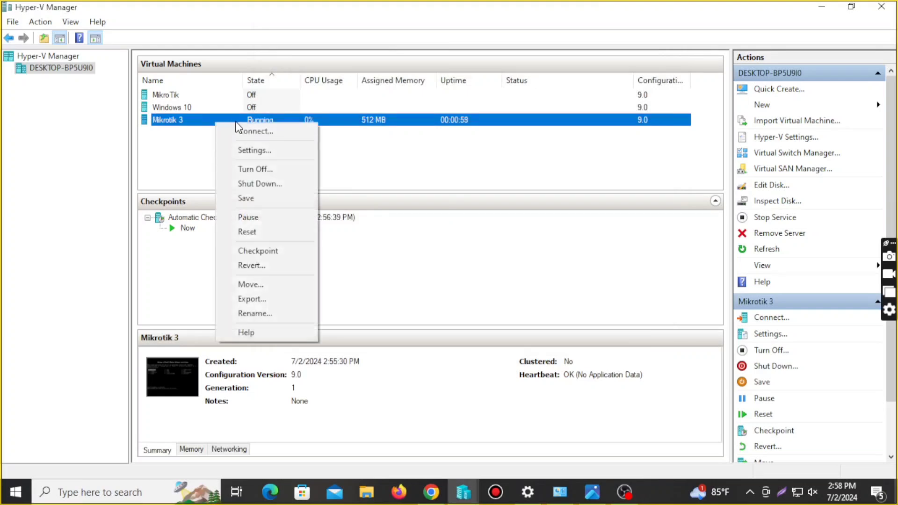
pyautogui.click(254, 169)
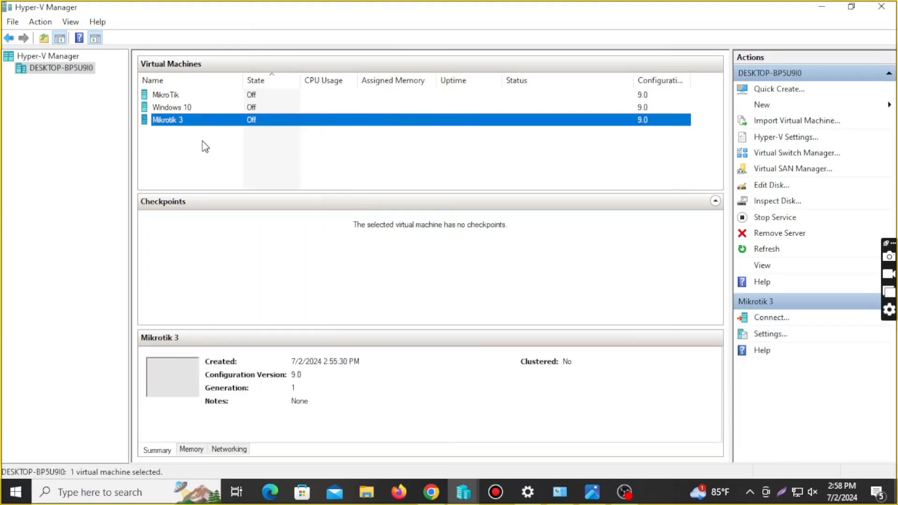
pyautogui.click(169, 120)
pyautogui.rightClick(169, 120)
pyautogui.click(213, 129)
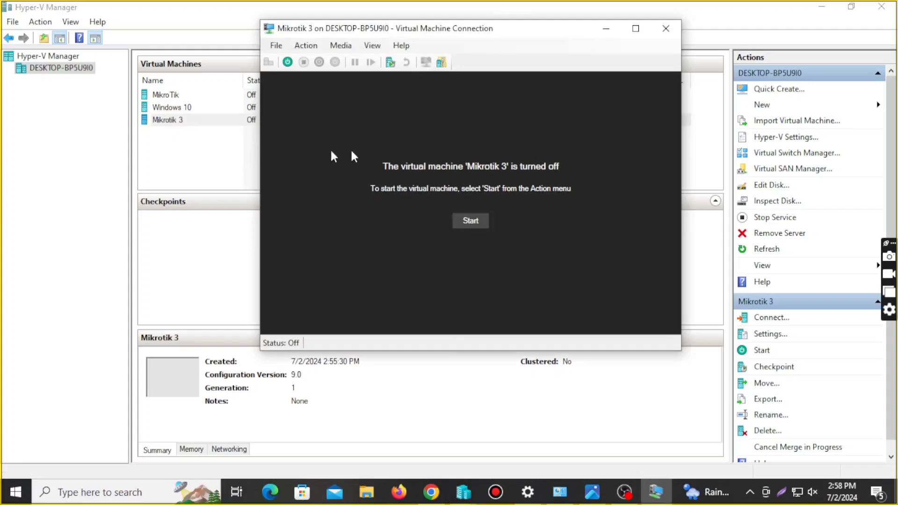
pyautogui.click(471, 219)
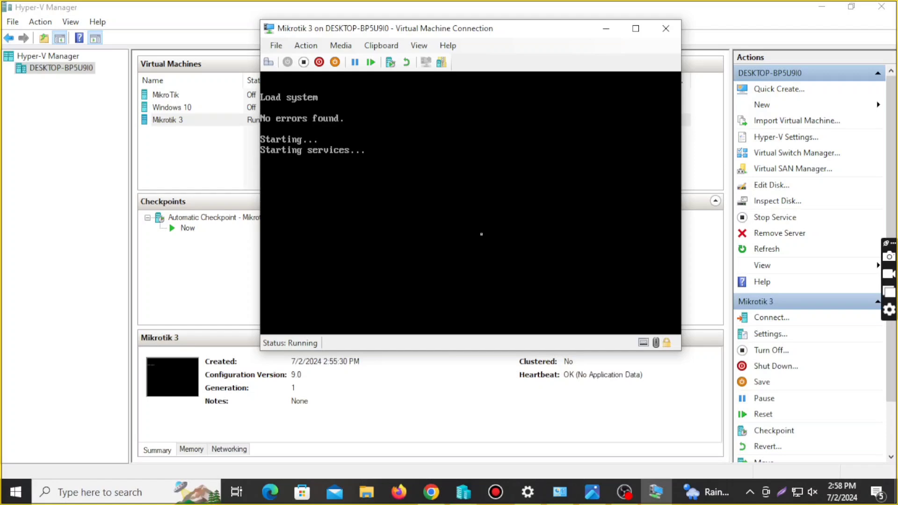
# Log in as admin with the blank password, decline the licence, and set a new password
pyautogui.write('admin')
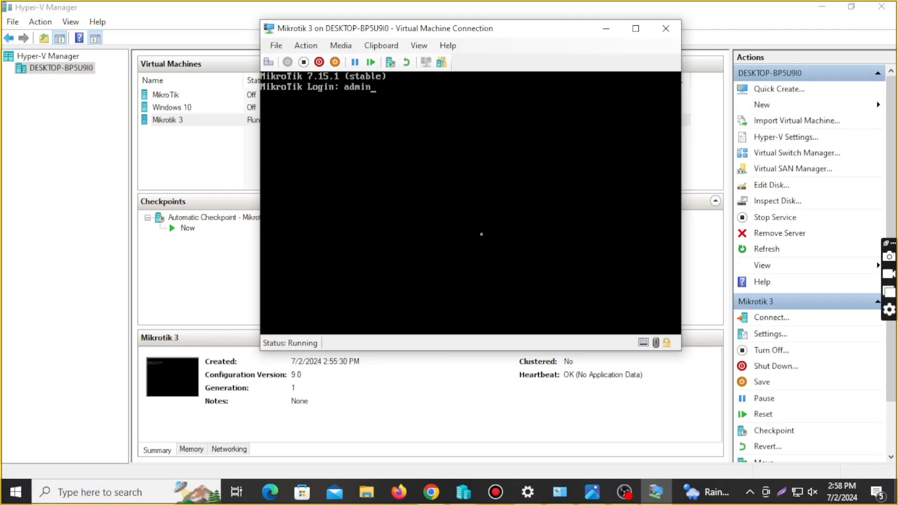
pyautogui.press('Return')
pyautogui.press('Return')
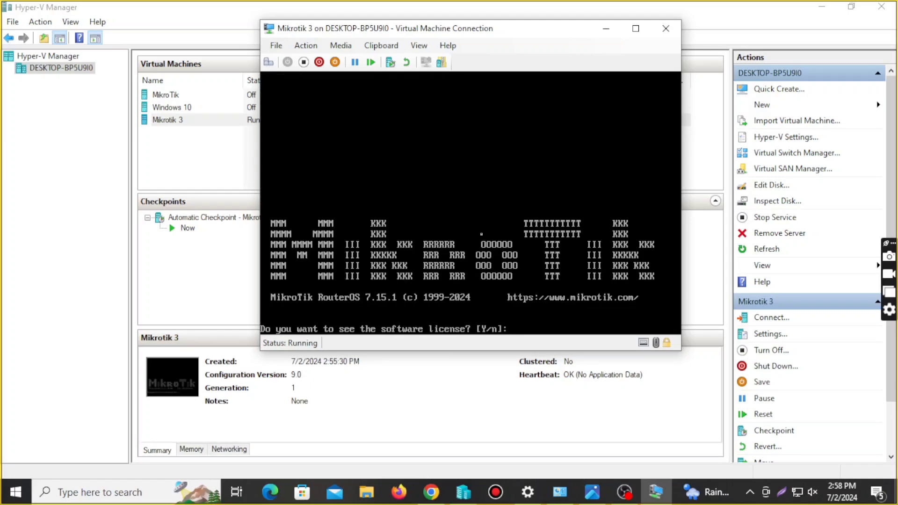
pyautogui.write('n')
pyautogui.press('Return')
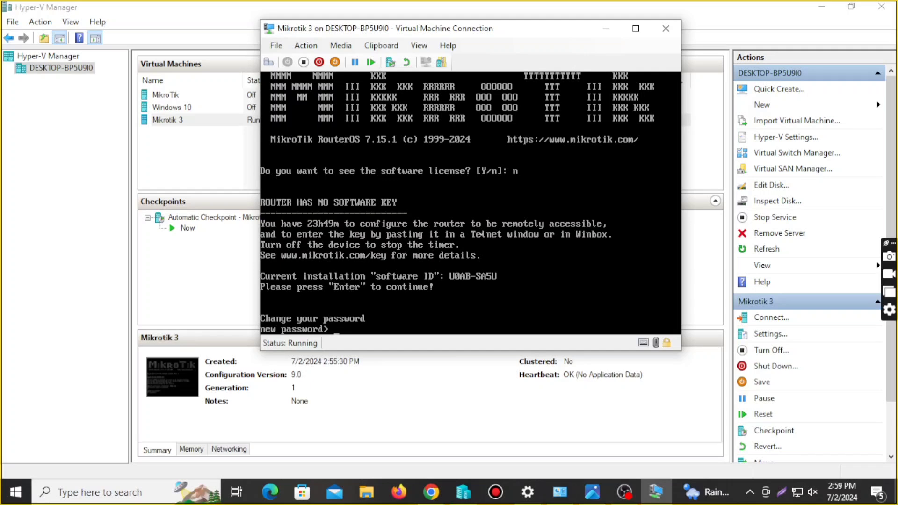
pyautogui.write('****')
pyautogui.press('BackSpace')
pyautogui.press('BackSpace')
pyautogui.press('BackSpace')
pyautogui.press('BackSpace')
pyautogui.press('BackSpace')
pyautogui.press('BackSpace')
pyautogui.write('**********')
pyautogui.press('Return')
pyautogui.write('*****')
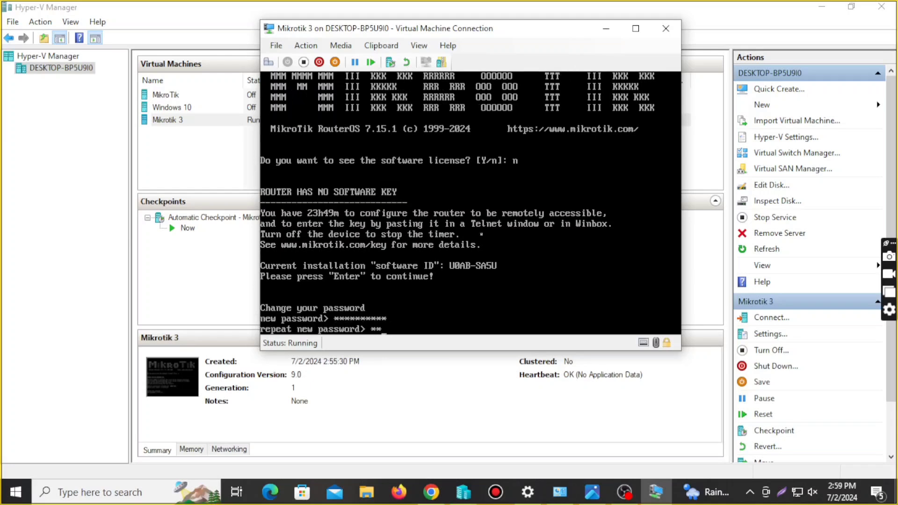
pyautogui.write('**')
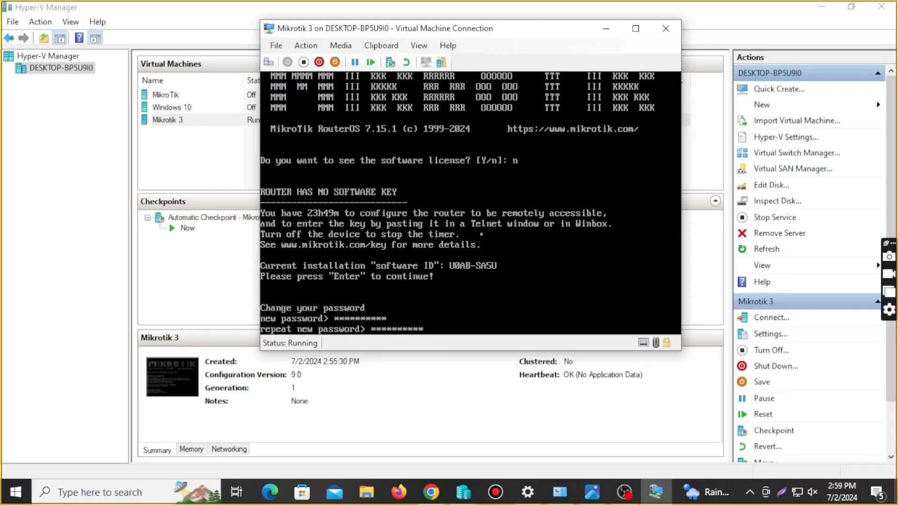
pyautogui.press('Return')
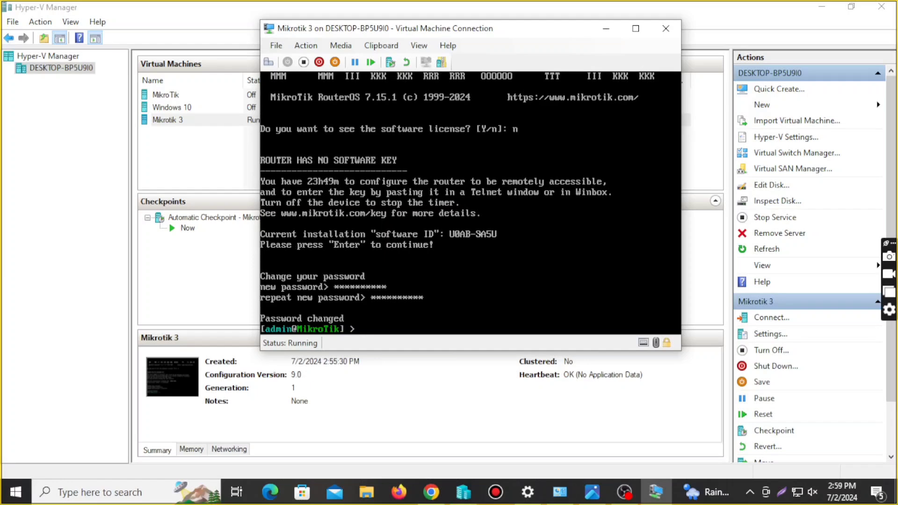
# Run interface/print to list ether1, ether2 and lo, then minimize the console
pyautogui.write('interface/print')
pyautogui.press('Return')
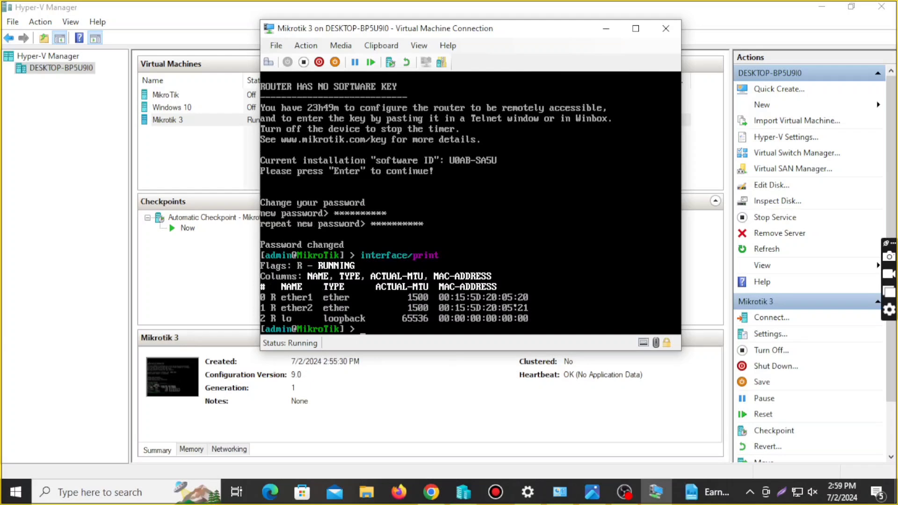
pyautogui.click(608, 30)
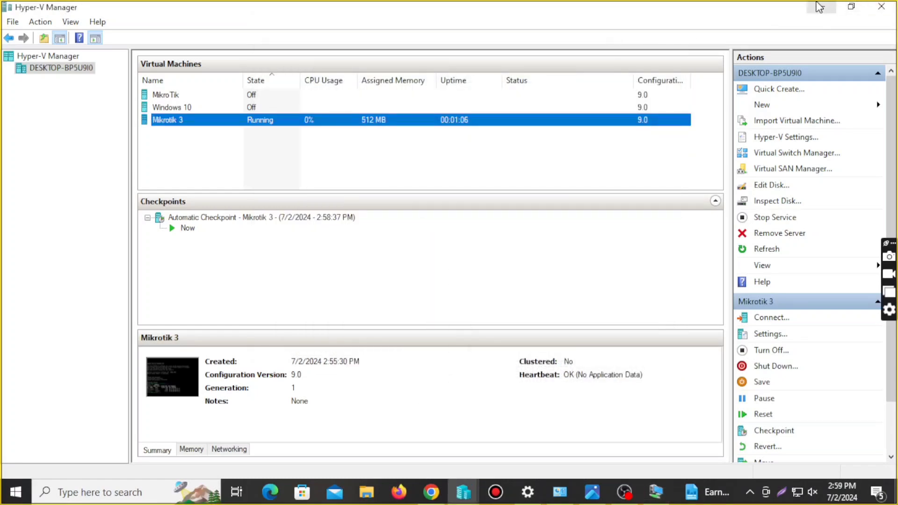
# Minimize Hyper-V Manager and launch winbox64 from the desktop, allowing it to run
pyautogui.click(820, 8)
pyautogui.click(529, 89)
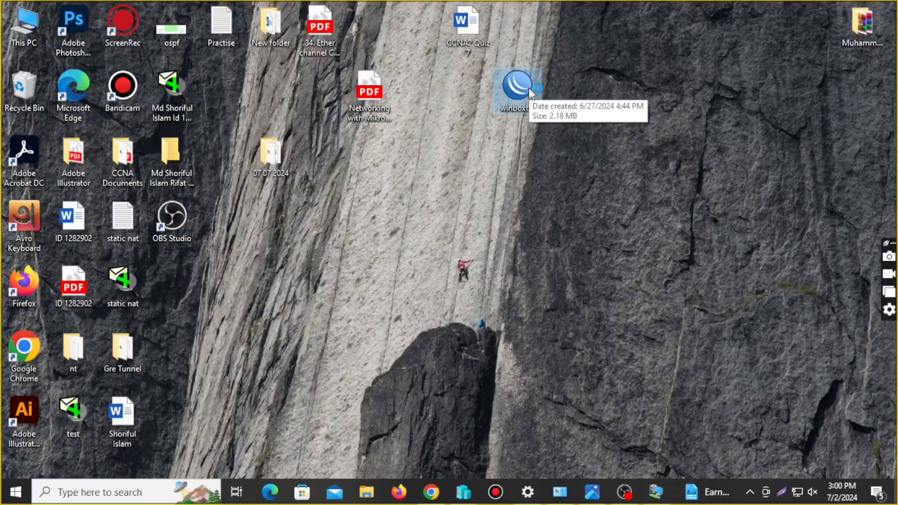
pyautogui.doubleClick(528, 88)
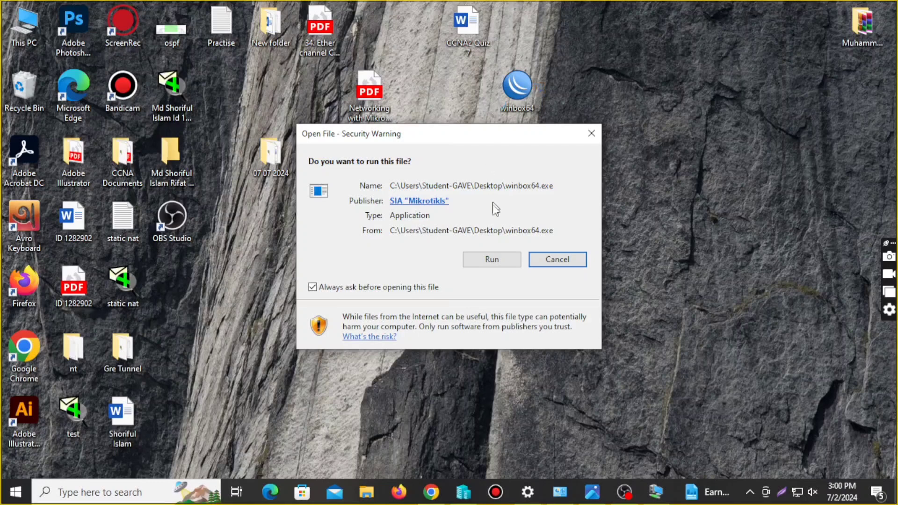
pyautogui.click(485, 263)
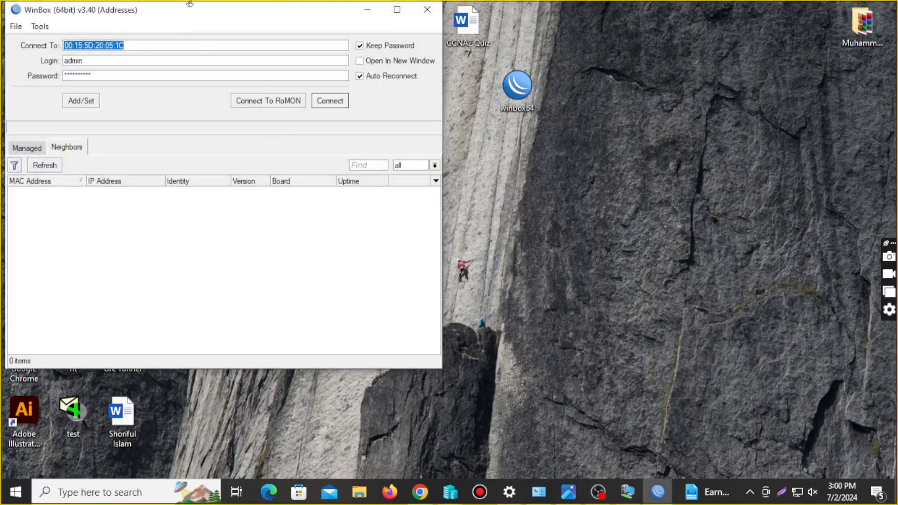
# Check the MAC address against the Mikrotik 3 console and select neighbour 00:15:5D:20:05:20
pyautogui.moveTo(209, 17); pyautogui.dragTo(576, 47)
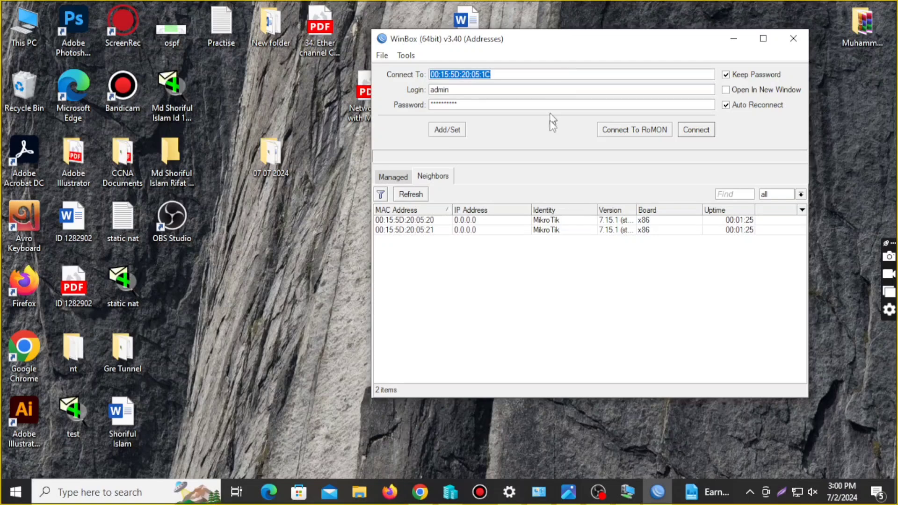
pyautogui.click(627, 491)
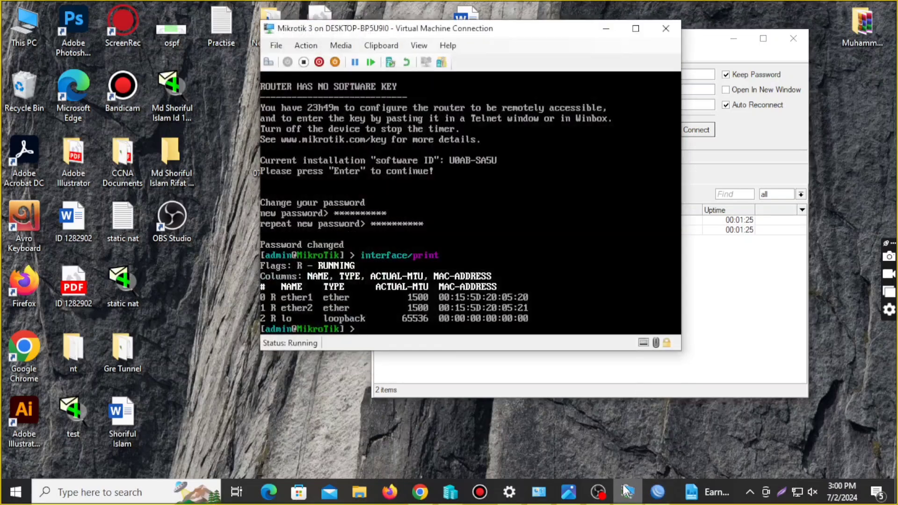
pyautogui.click(606, 28)
pyautogui.click(435, 220)
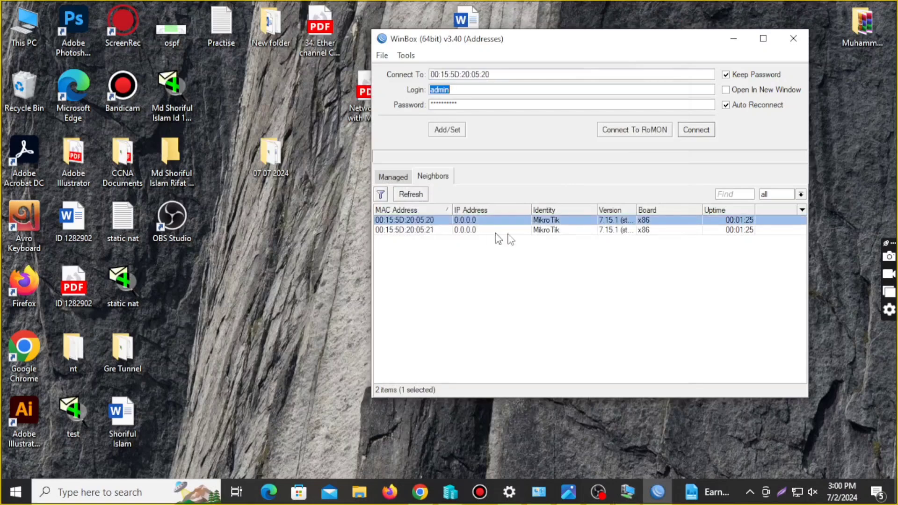
# Replace the saved password with the new one, connect, and dismiss the RouterOS welcome notice
pyautogui.click(539, 106)
pyautogui.doubleClick(540, 109)
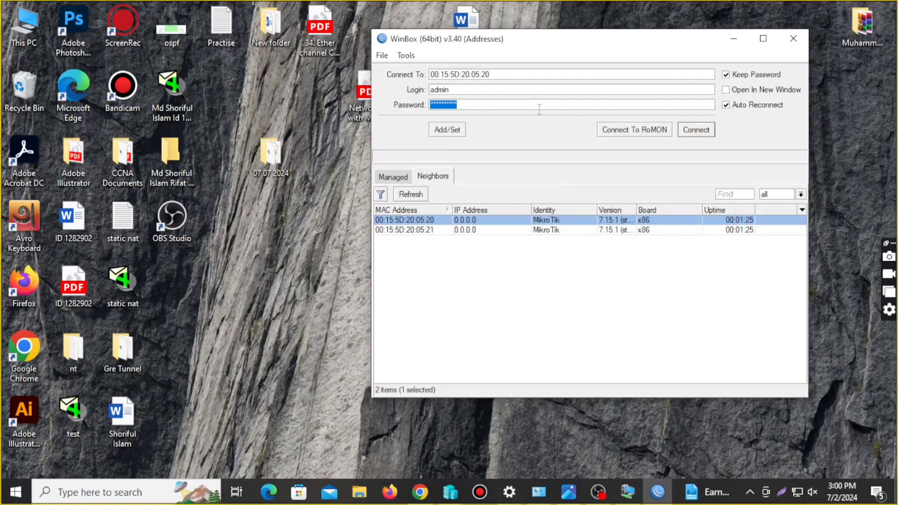
pyautogui.press('BackSpace')
pyautogui.write('a*********')
pyautogui.click(705, 137)
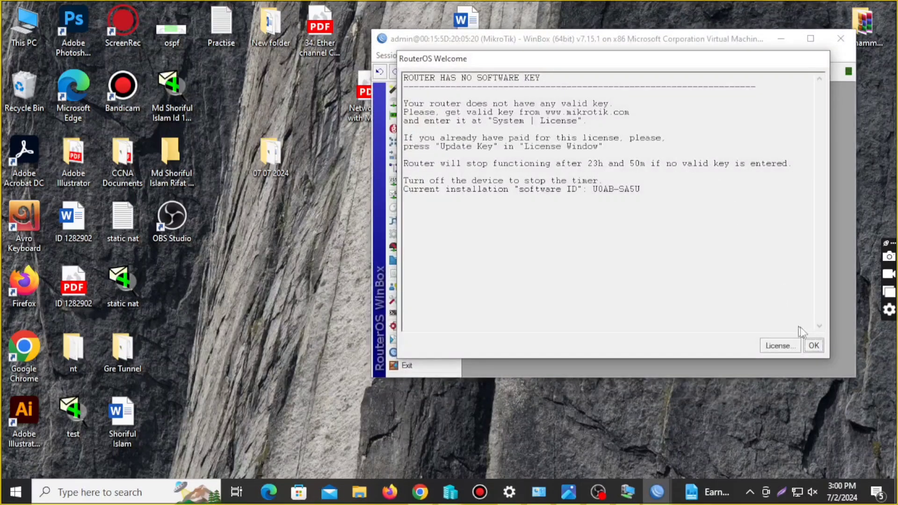
pyautogui.click(814, 347)
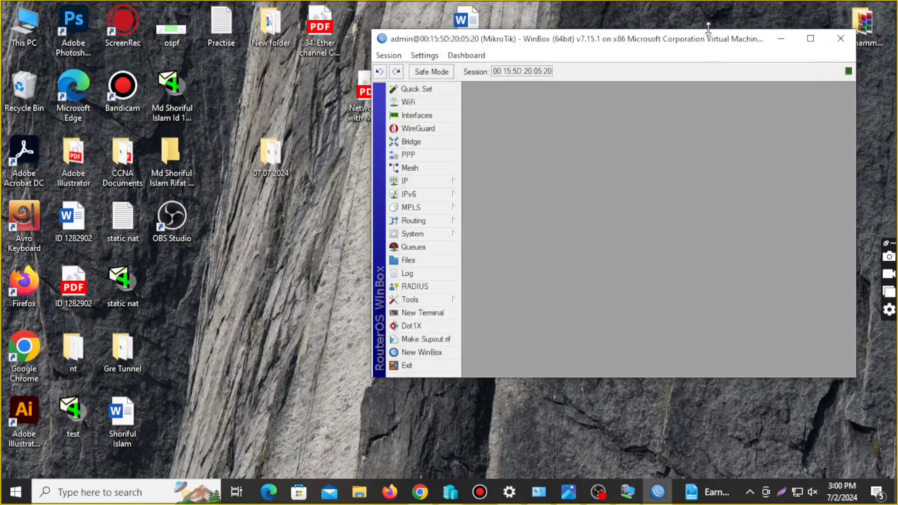
pyautogui.moveTo(709, 39); pyautogui.dragTo(627, 50)
# Add a DHCP client on ether1, review its Advanced and Status tabs, then close the list
pyautogui.click(726, 48)
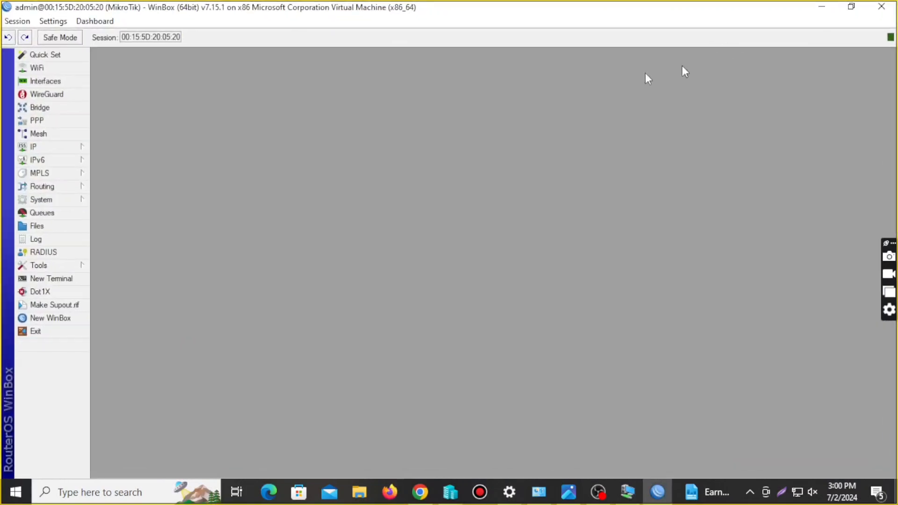
pyautogui.click(44, 146)
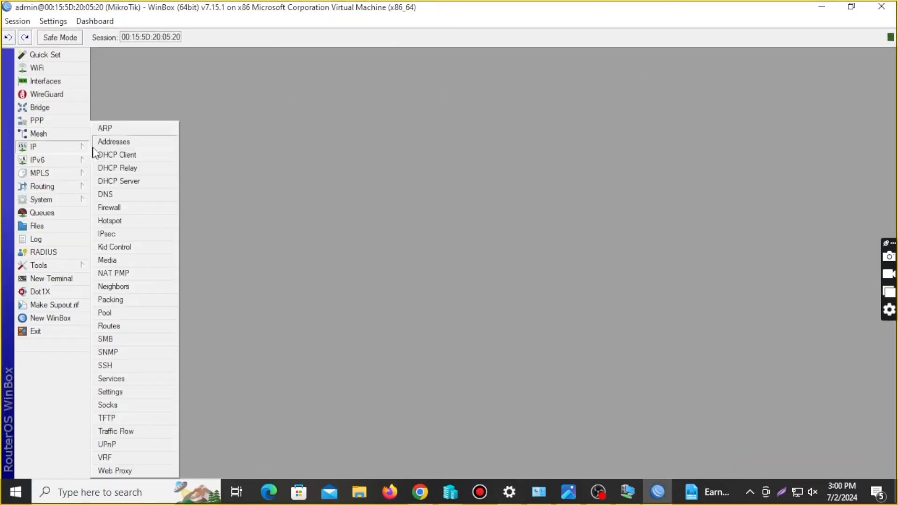
pyautogui.click(123, 155)
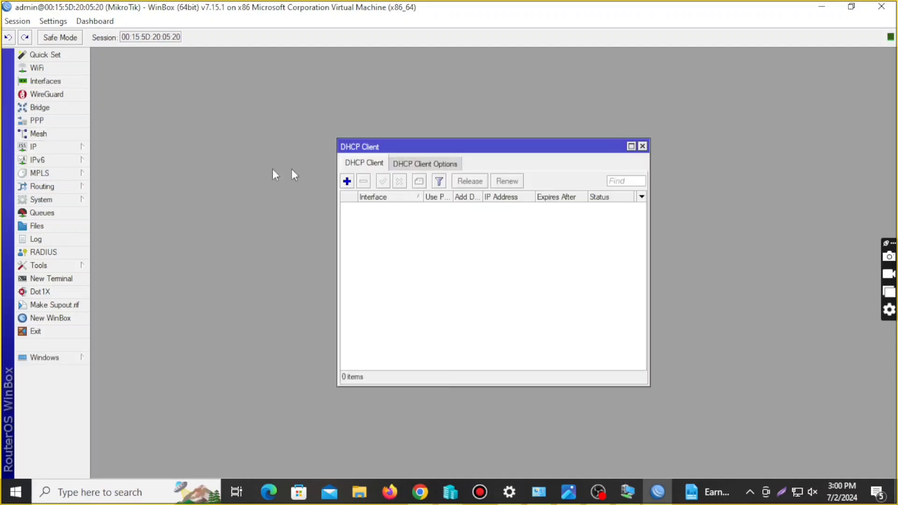
pyautogui.click(347, 181)
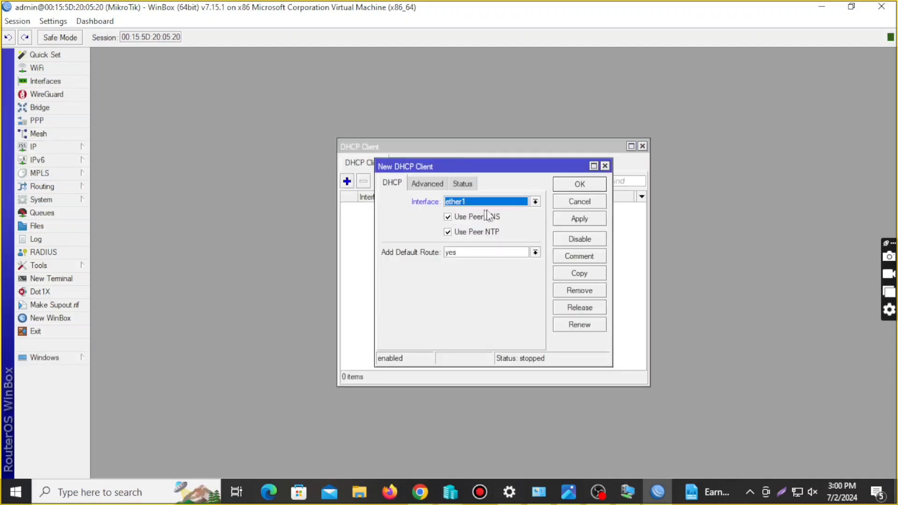
pyautogui.click(428, 183)
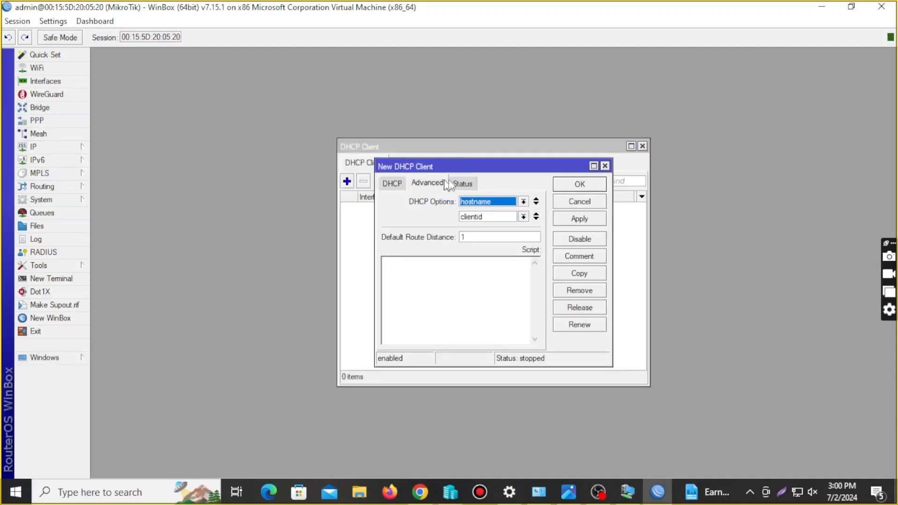
pyautogui.click(462, 183)
pyautogui.click(595, 187)
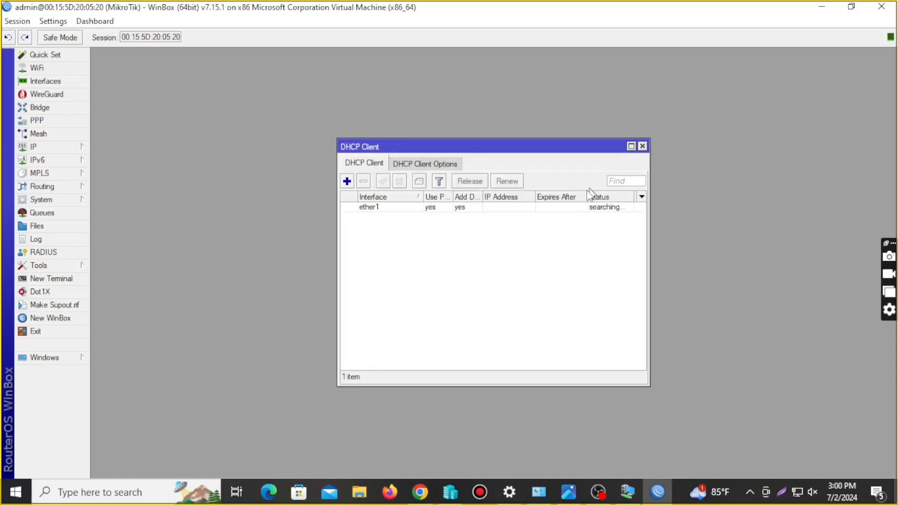
pyautogui.click(642, 146)
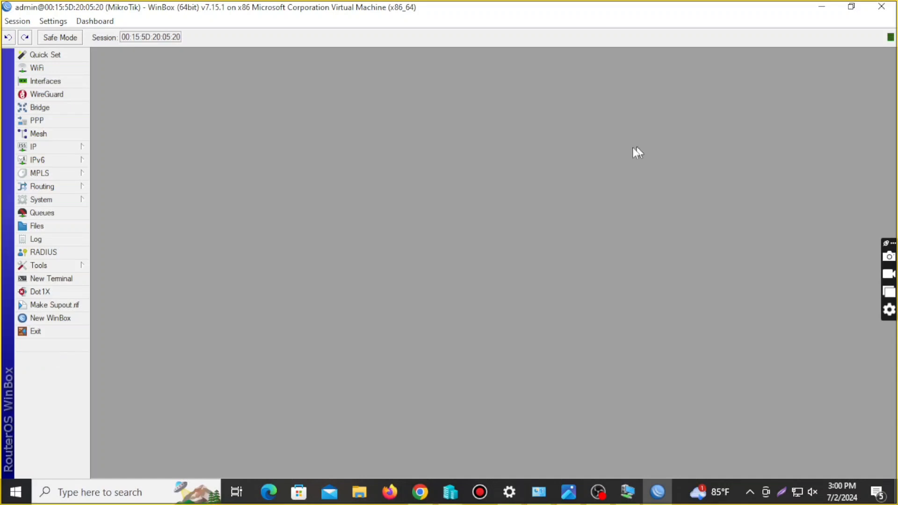
# Add a new IP address entry of 192.168.10.1/24, correcting typing mistakes
pyautogui.click(56, 149)
pyautogui.click(115, 142)
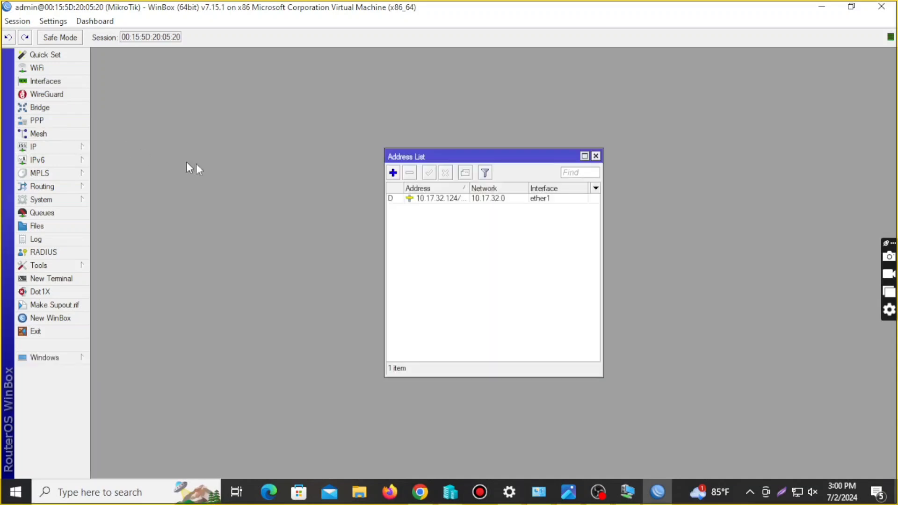
pyautogui.click(393, 174)
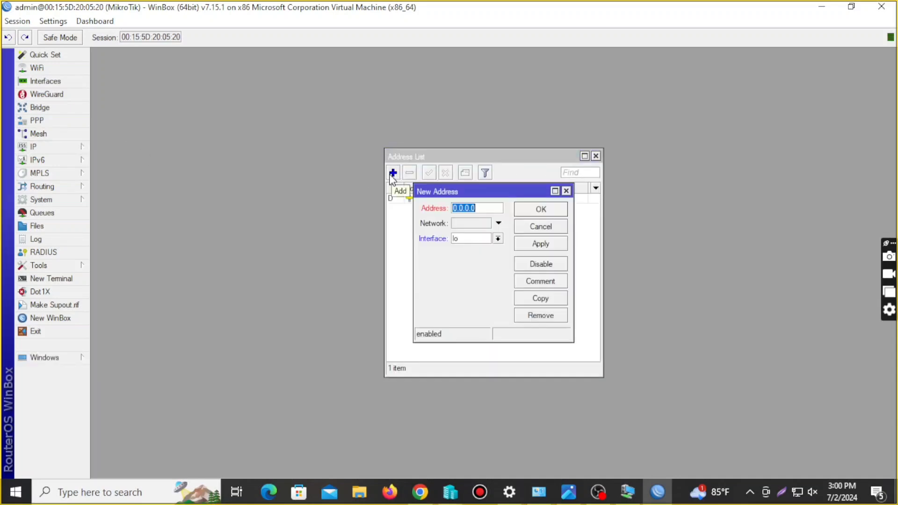
pyautogui.press('BackSpace')
pyautogui.write('192.168.10.1')
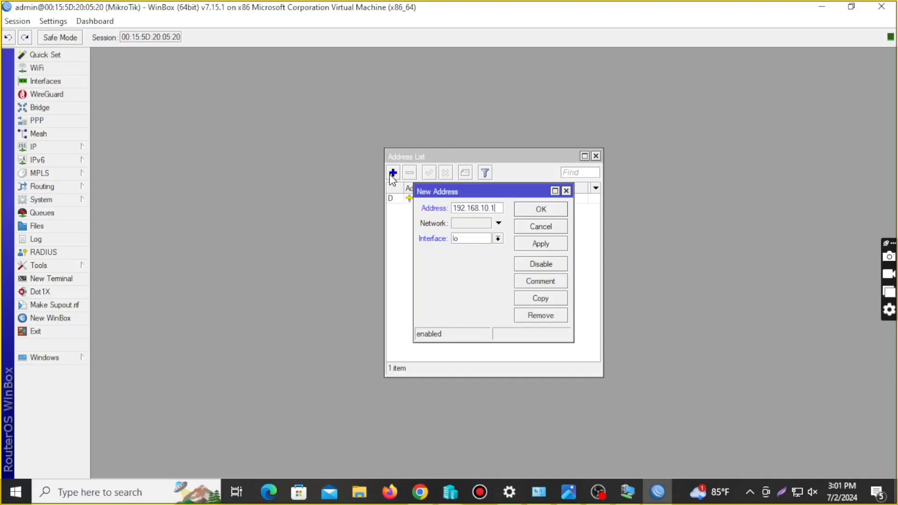
pyautogui.press('BackSpace')
pyautogui.write('0/24')
pyautogui.click(490, 209)
pyautogui.press('BackSpace')
pyautogui.write('1')
# Assign the 192.168.10.1/24 address to ether2, apply and save it
pyautogui.click(498, 239)
pyautogui.click(486, 258)
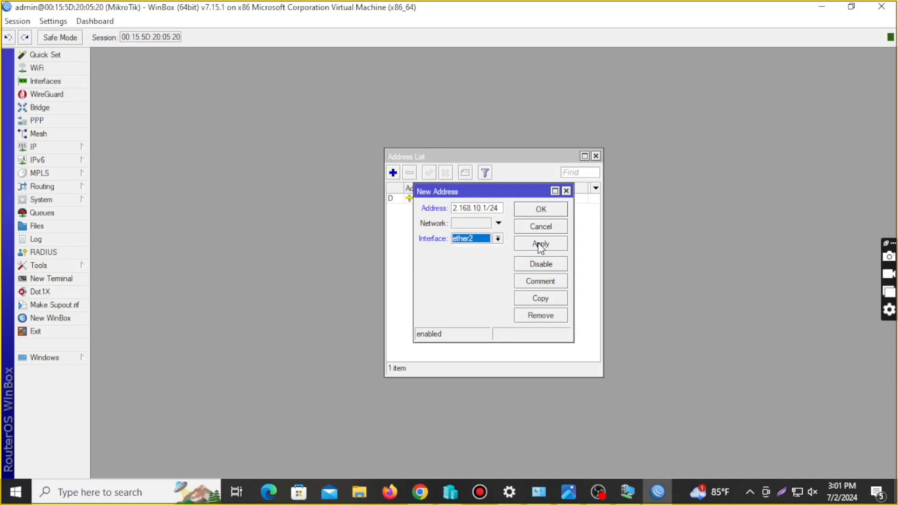
pyautogui.click(541, 243)
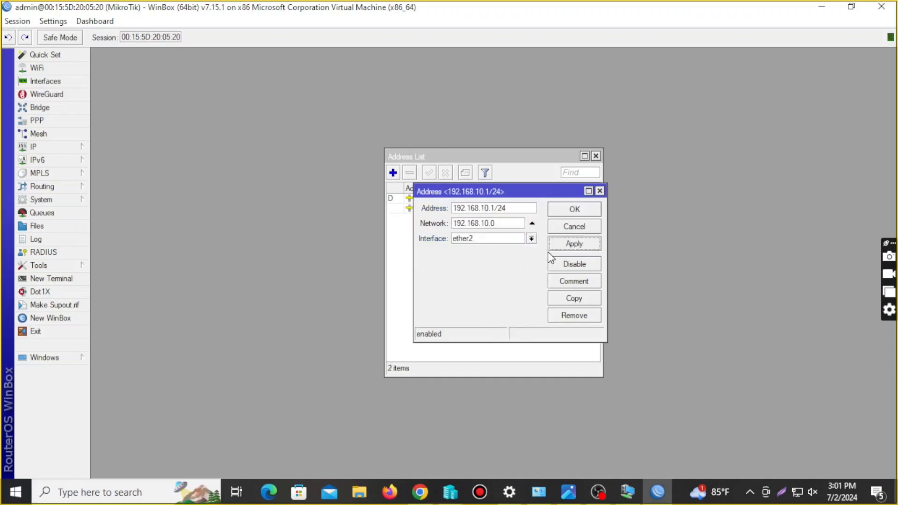
pyautogui.click(575, 209)
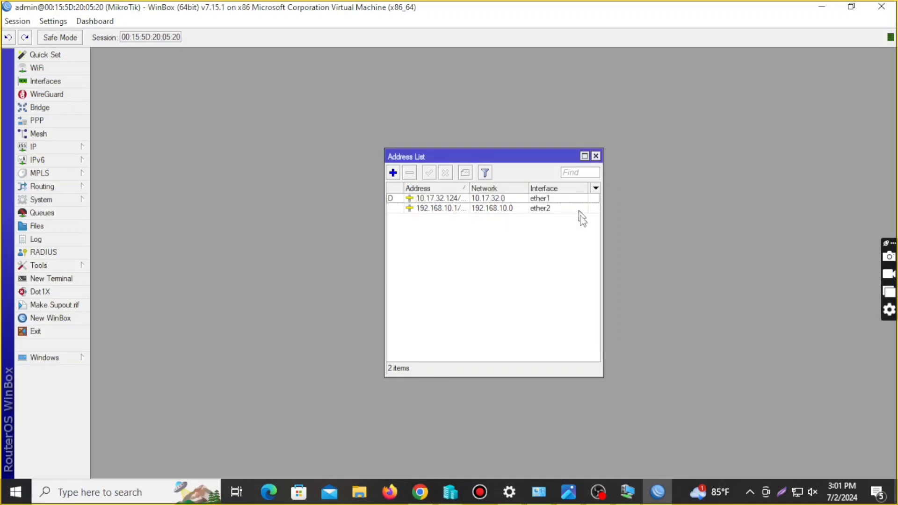
# Close the address list and start DHCP Setup with ether2 as the server interface
pyautogui.click(596, 156)
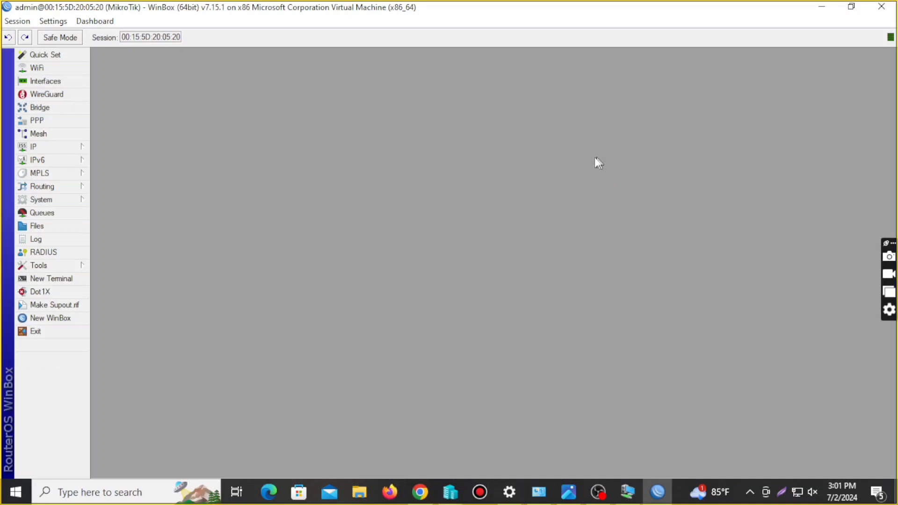
pyautogui.click(58, 149)
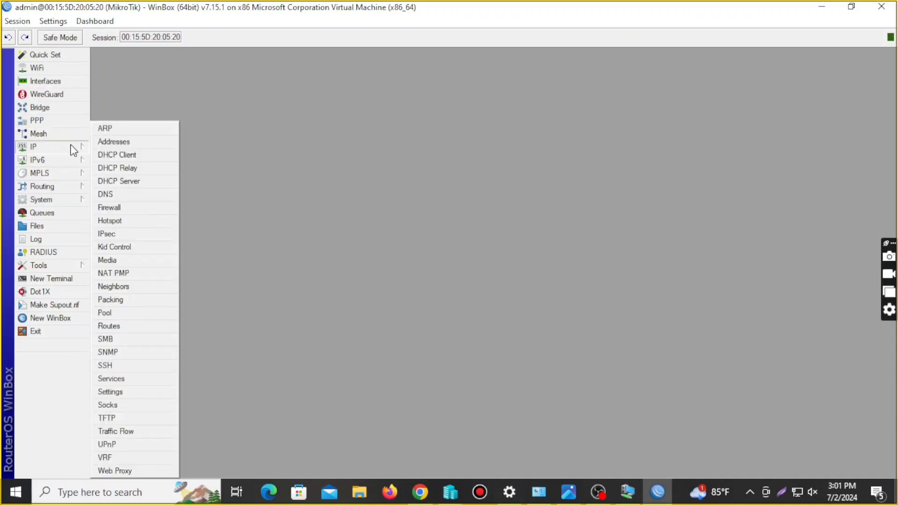
pyautogui.click(139, 182)
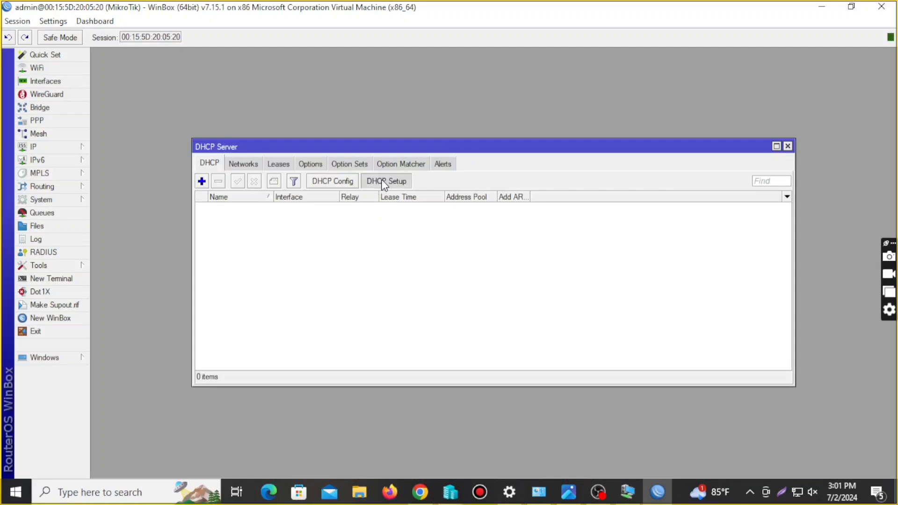
pyautogui.click(384, 182)
pyautogui.click(517, 263)
pyautogui.click(520, 286)
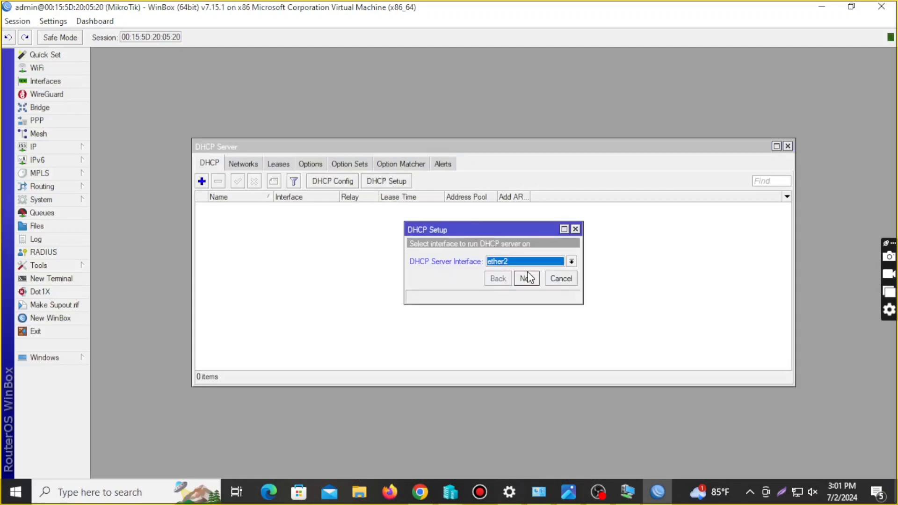
# Accept network 192.168.10.0/24, gateway 192.168.10.1, default pool and DNS, and 00:30:00 lease
pyautogui.click(528, 278)
pyautogui.click(527, 278)
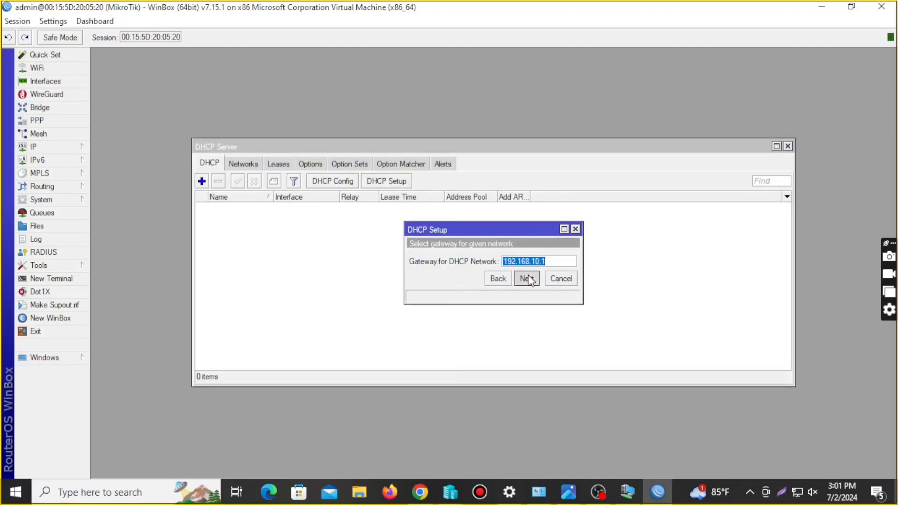
pyautogui.click(528, 278)
pyautogui.click(527, 279)
pyautogui.click(530, 297)
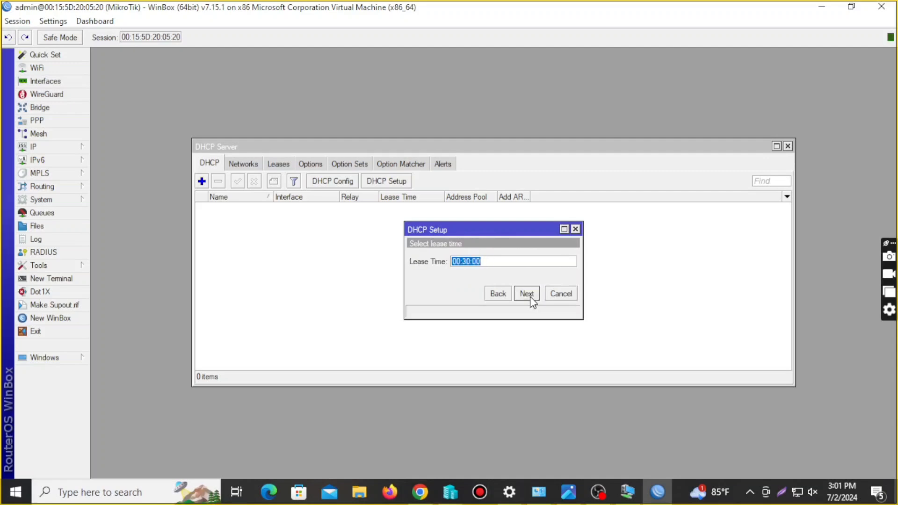
pyautogui.click(530, 297)
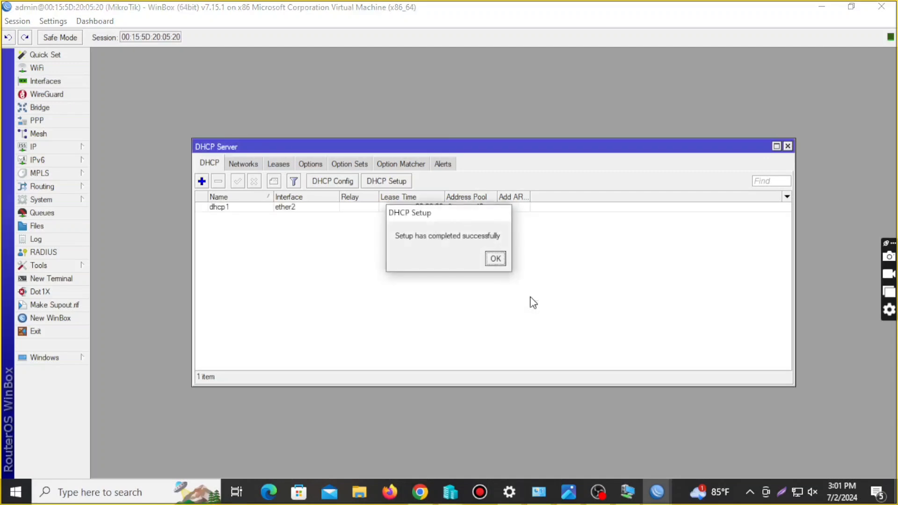
pyautogui.click(496, 259)
pyautogui.click(788, 146)
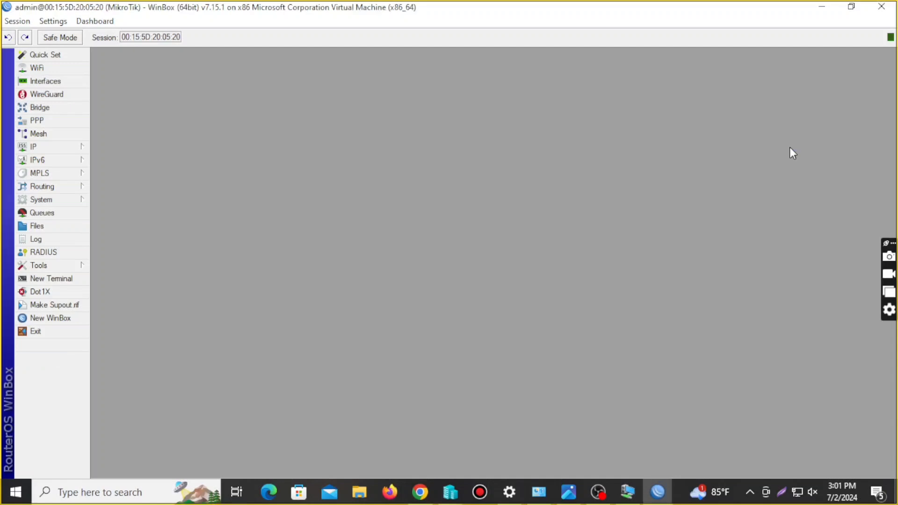
# Create a new NAT rule with source address 192.168.10.0/24 and save it
pyautogui.click(48, 145)
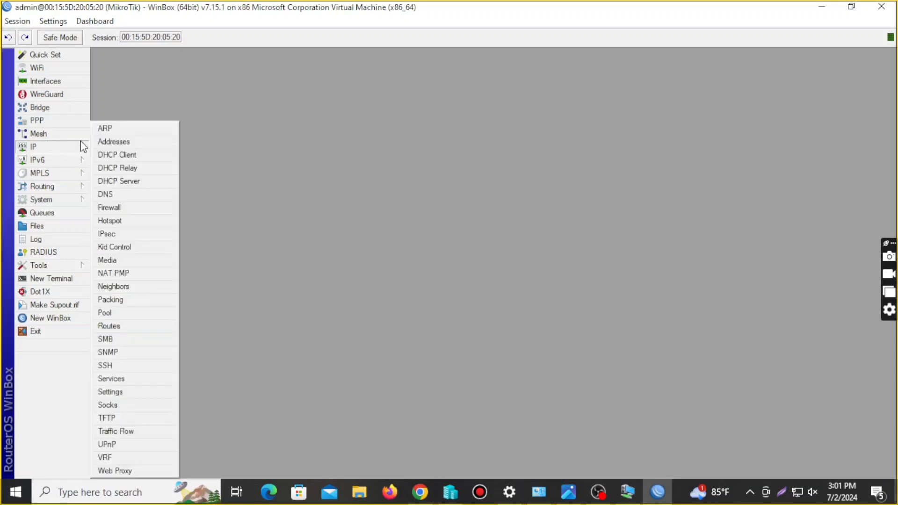
pyautogui.click(126, 208)
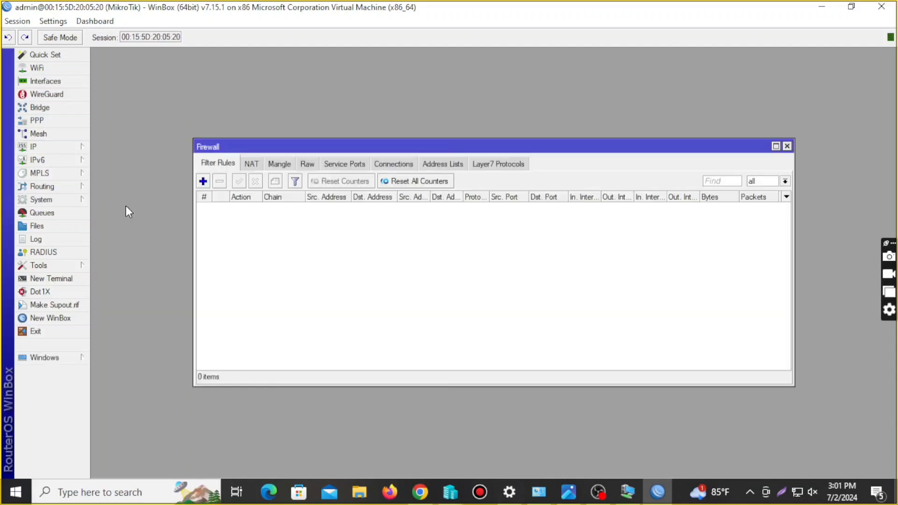
pyautogui.click(249, 164)
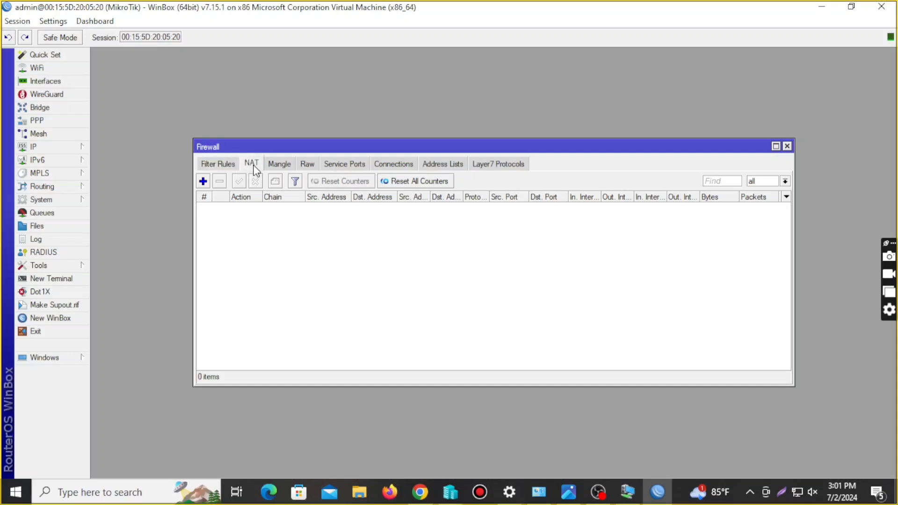
pyautogui.click(204, 181)
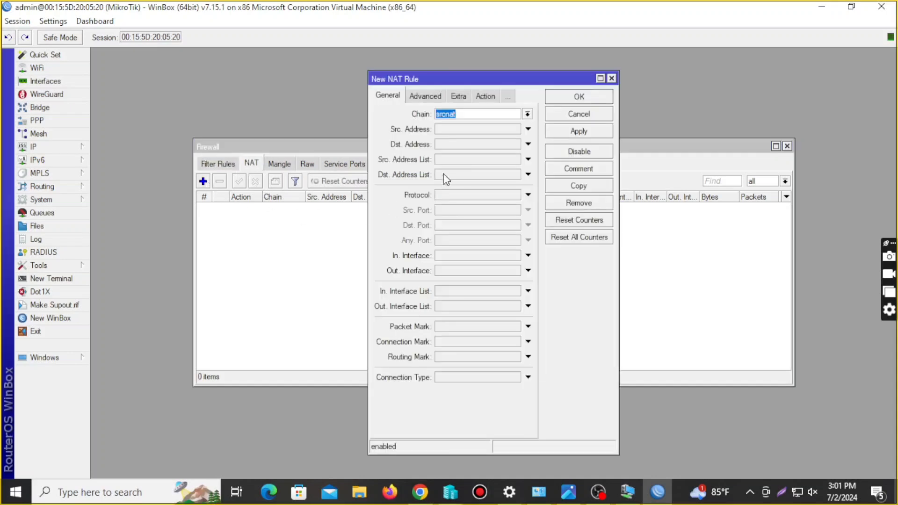
pyautogui.click(457, 129)
pyautogui.click(487, 128)
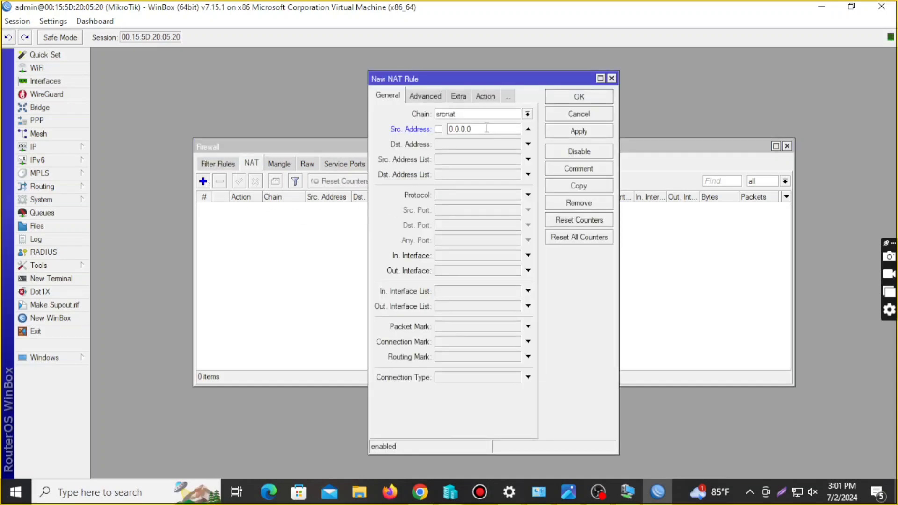
pyautogui.press('BackSpace')
pyautogui.press('BackSpace')
pyautogui.press('BackSpace')
pyautogui.press('BackSpace')
pyautogui.press('BackSpace')
pyautogui.press('BackSpace')
pyautogui.press('BackSpace')
pyautogui.write('192.168.10.0/24')
pyautogui.click(588, 132)
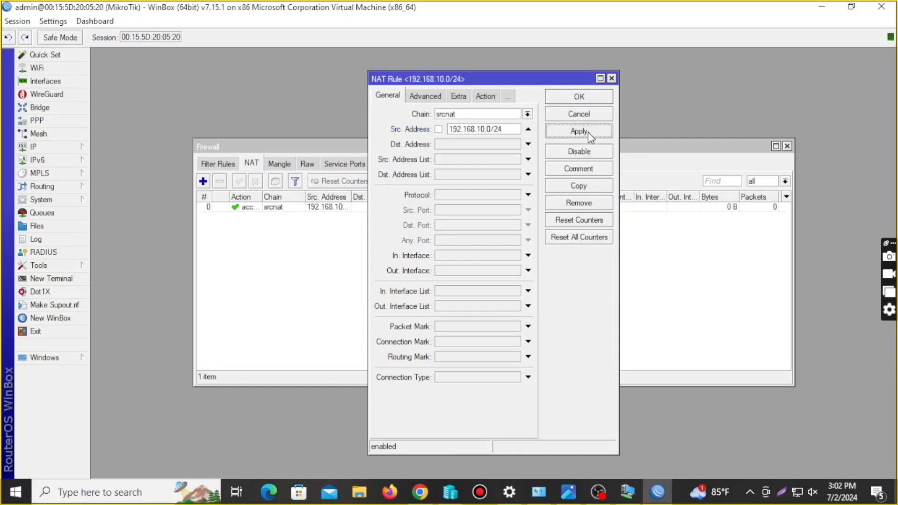
pyautogui.click(579, 98)
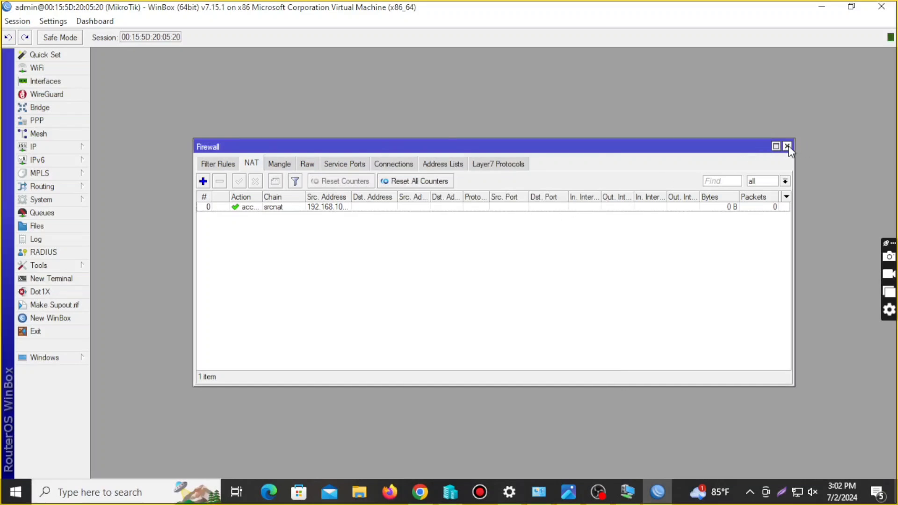
# Reopen NAT rule 0 and set its action to masquerade
pyautogui.doubleClick(270, 207)
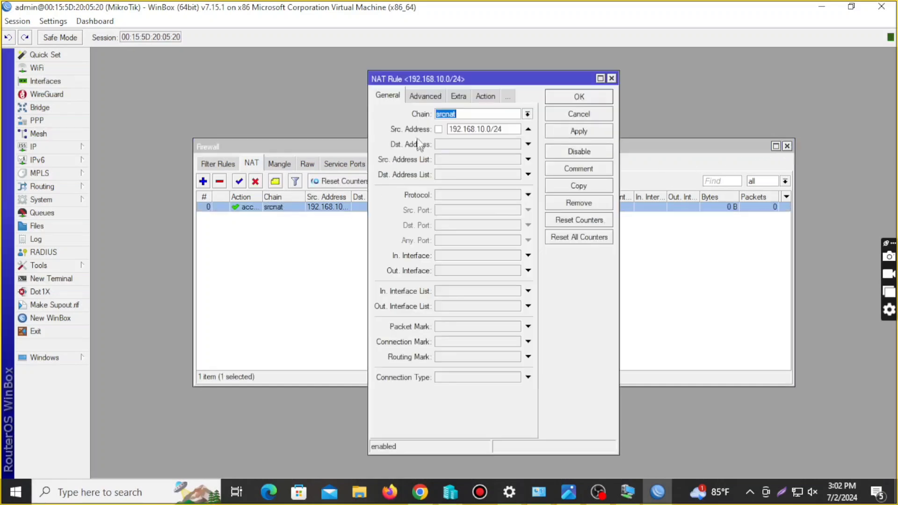
pyautogui.click(426, 95)
pyautogui.click(459, 96)
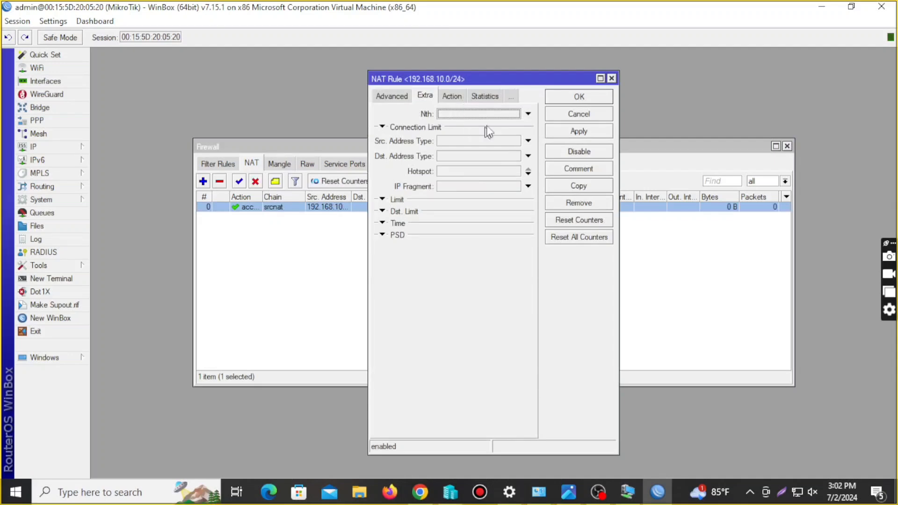
pyautogui.click(452, 96)
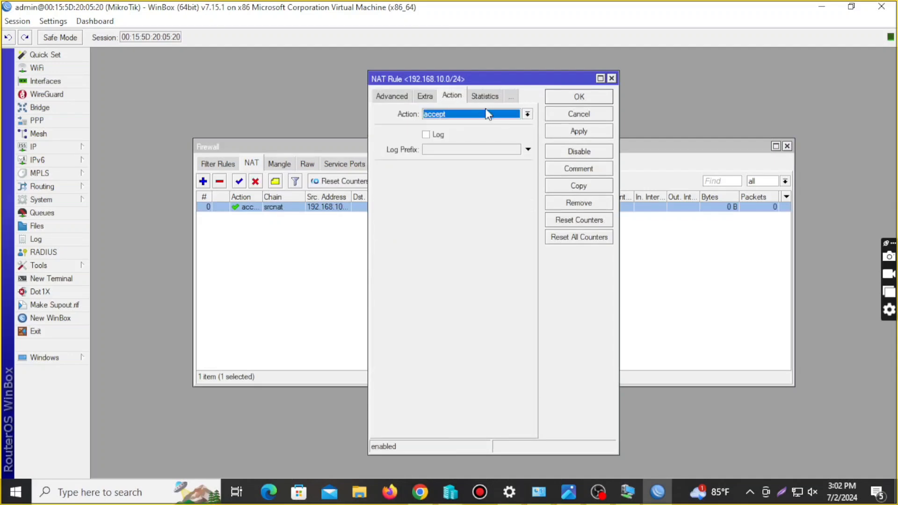
pyautogui.click(528, 114)
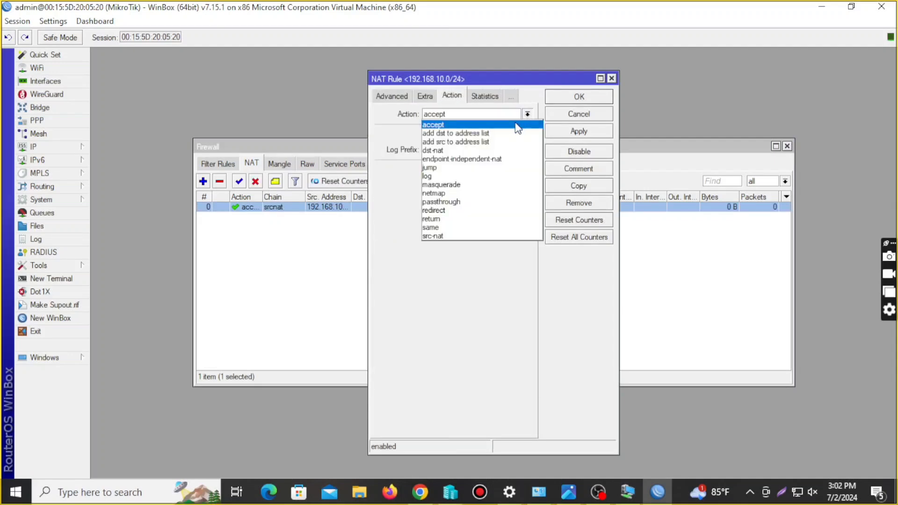
pyautogui.click(482, 188)
pyautogui.click(575, 133)
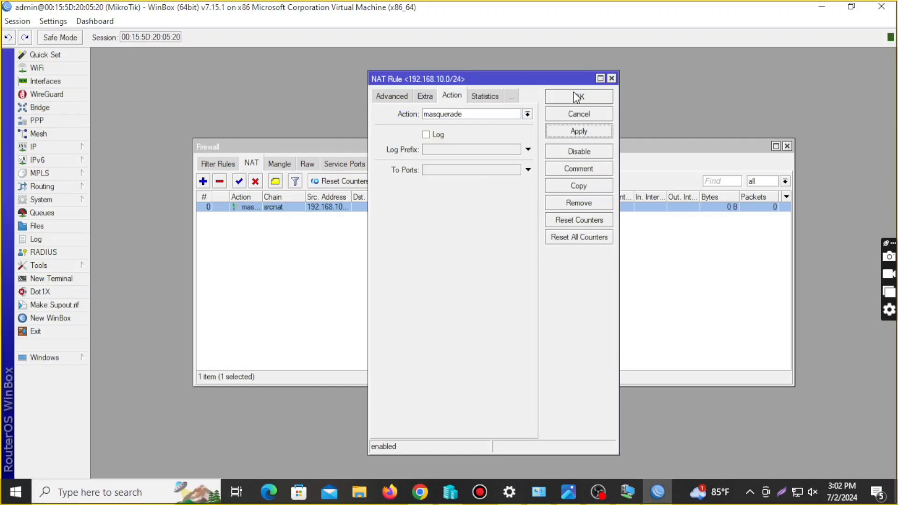
# Review the rule's Advanced and General tabs, save it, and close the Firewall window
pyautogui.click(392, 98)
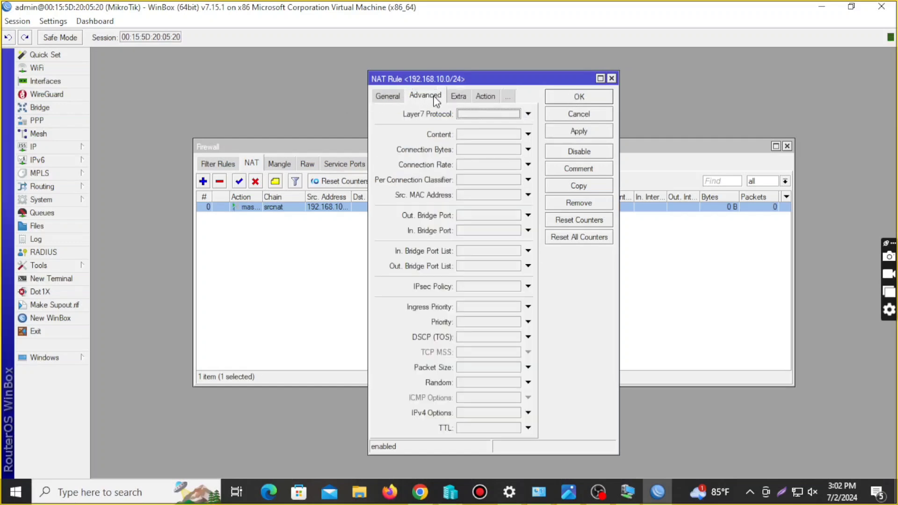
pyautogui.click(388, 96)
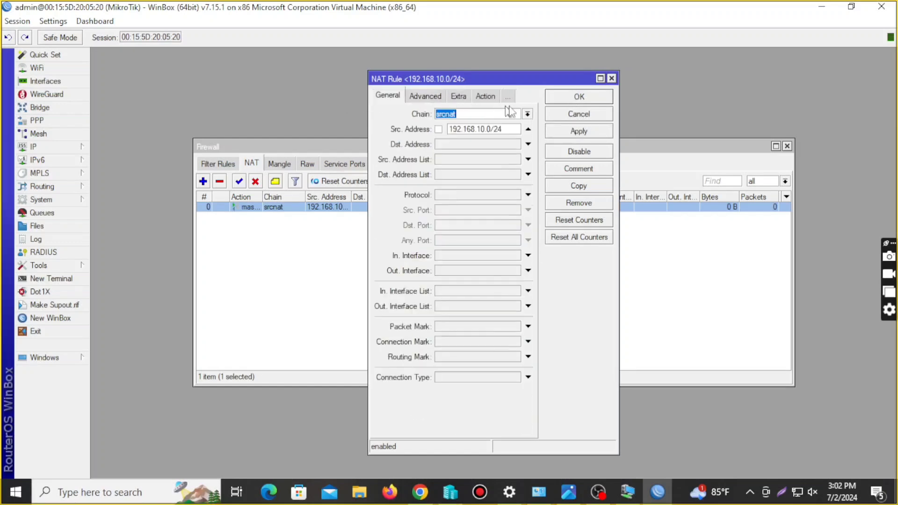
pyautogui.click(570, 100)
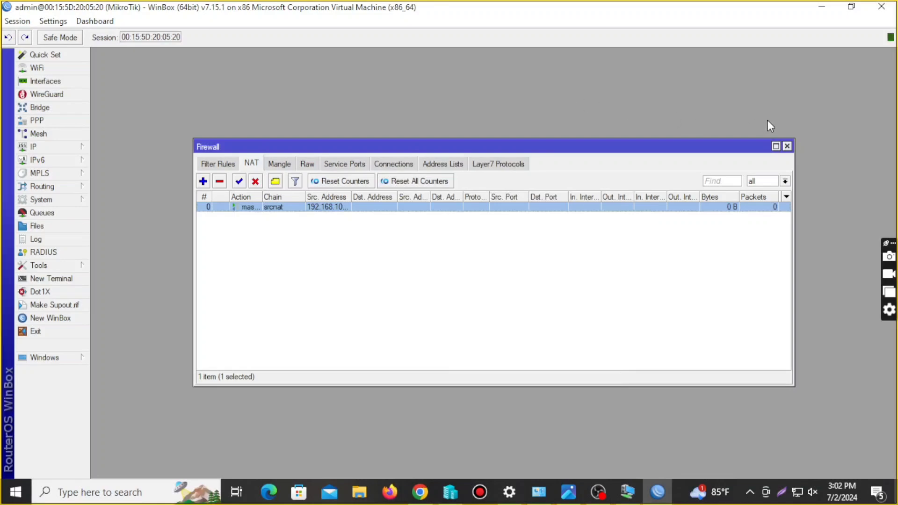
pyautogui.click(787, 146)
# Close WinBox, minimize the Mikrotik 3 console and bring Hyper-V Manager forward
pyautogui.click(881, 6)
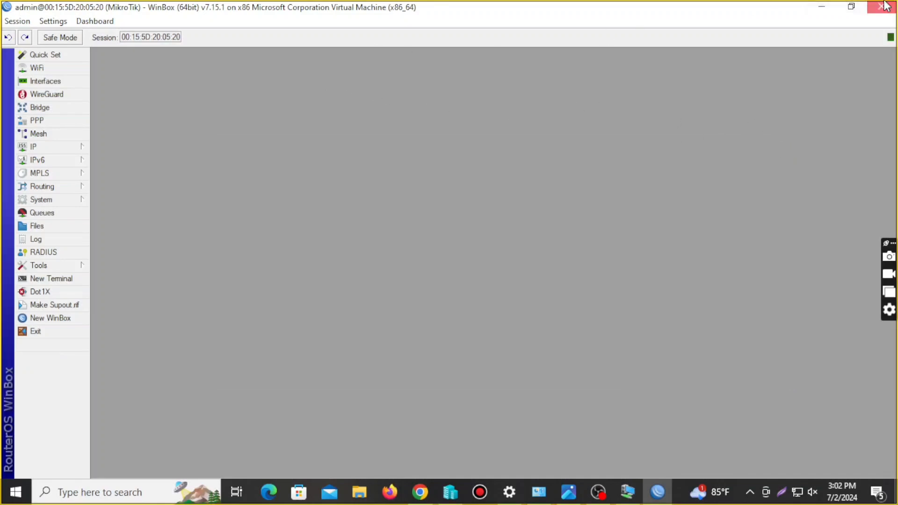
pyautogui.click(656, 491)
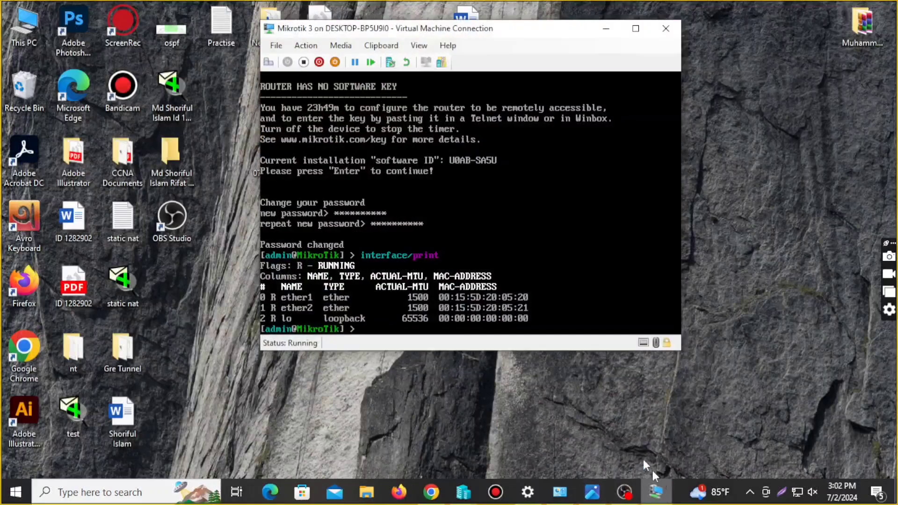
pyautogui.click(604, 29)
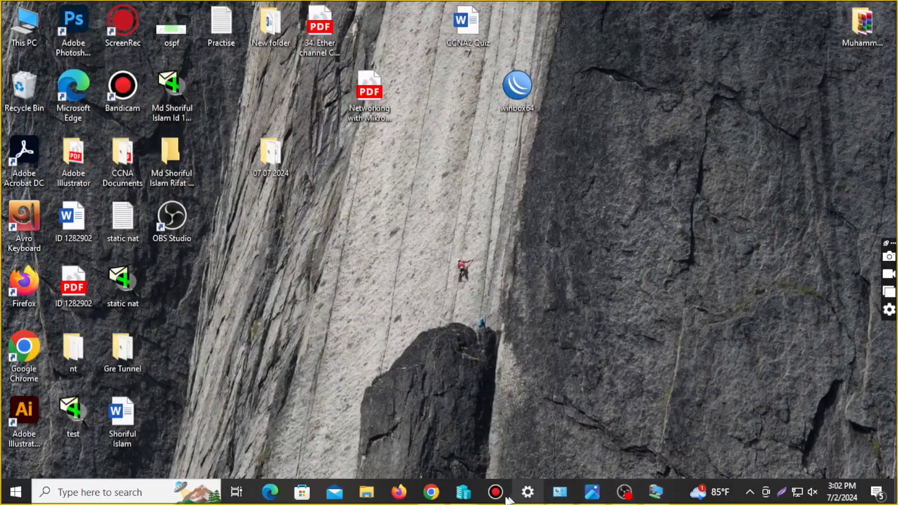
pyautogui.moveTo(464, 491)
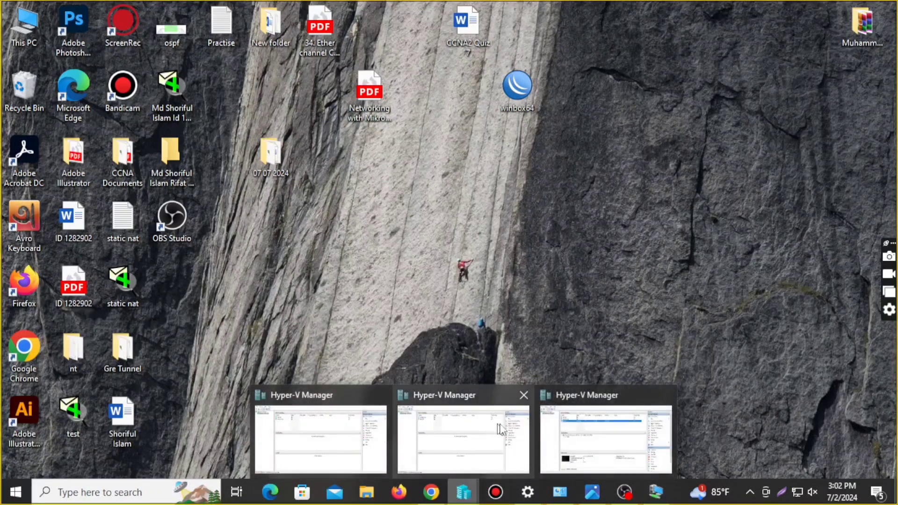
pyautogui.click(582, 424)
# Open the Windows 10 VM's console, start the VM and maximize the console window
pyautogui.click(284, 174)
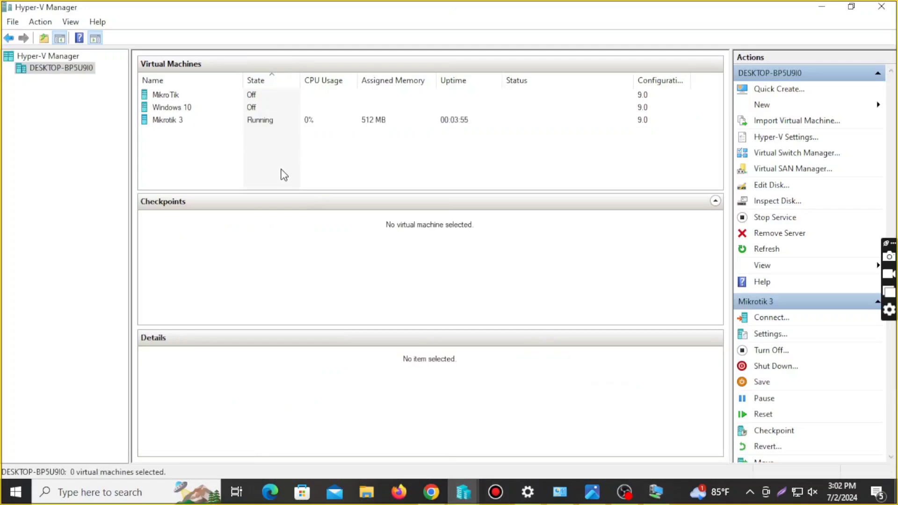
pyautogui.click(177, 112)
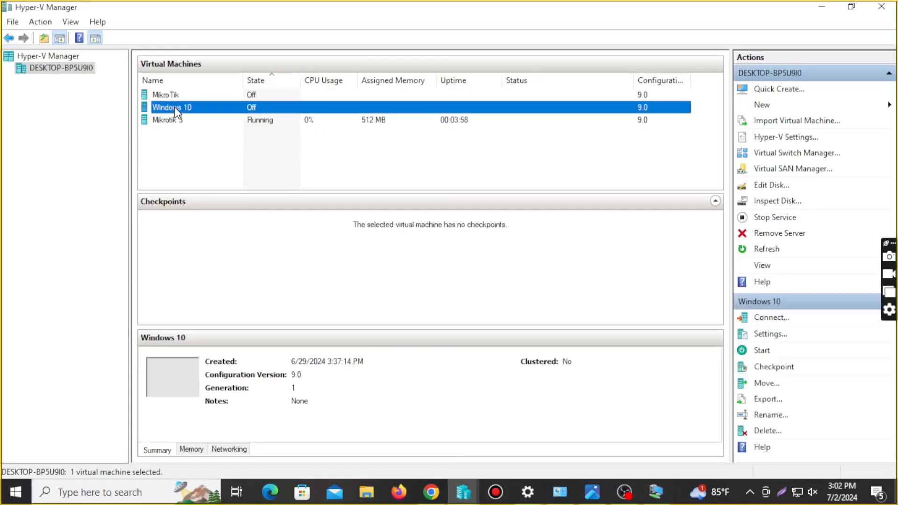
pyautogui.doubleClick(177, 113)
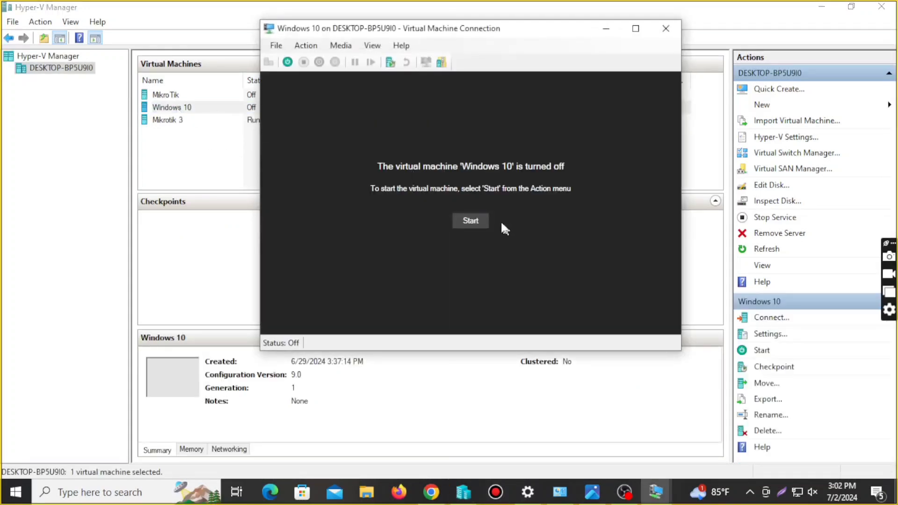
pyautogui.click(467, 221)
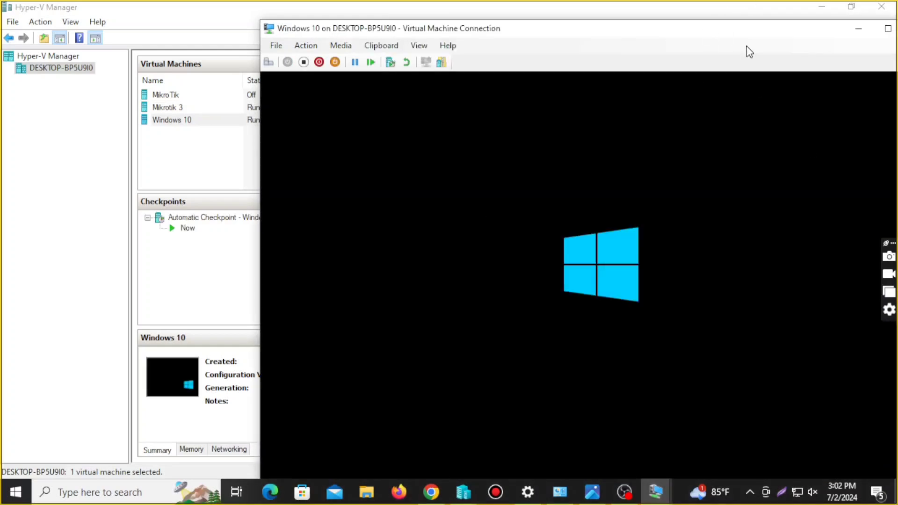
pyautogui.moveTo(580, 36); pyautogui.dragTo(466, 14)
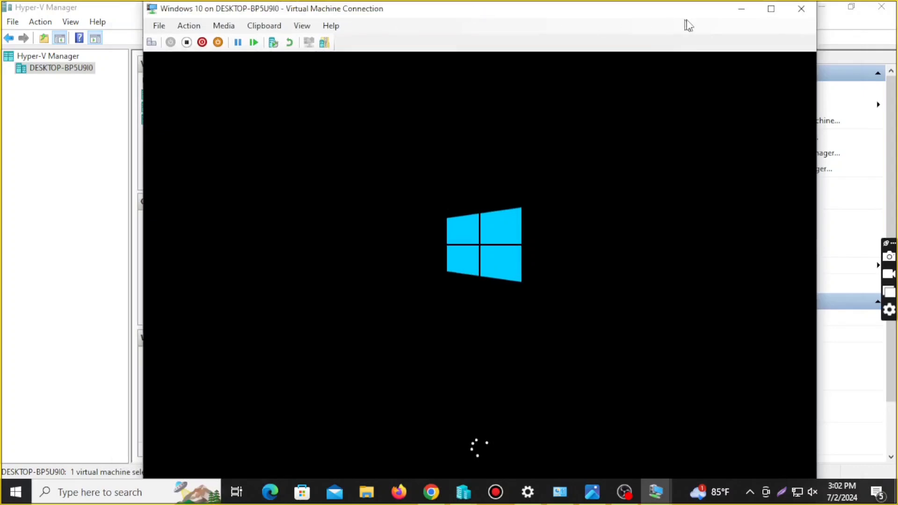
pyautogui.click(770, 9)
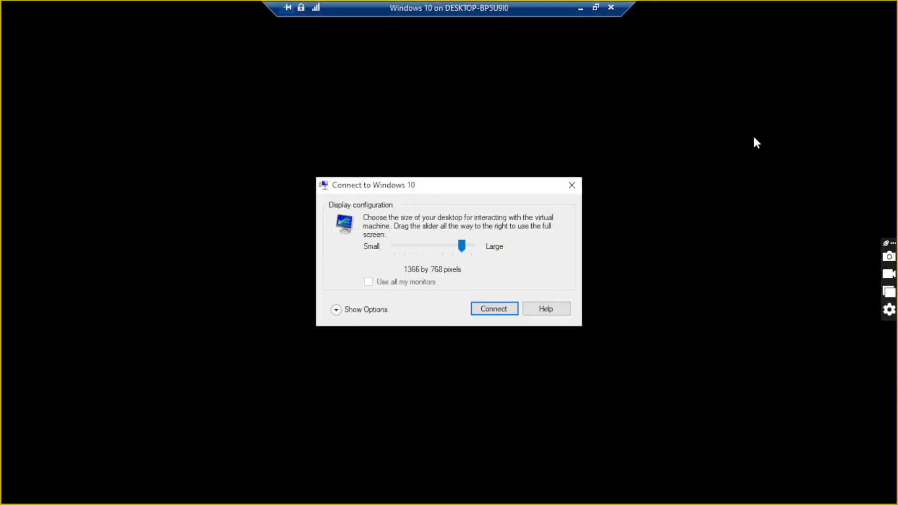
# Sign in to Windows 10 with the account password, allowing discoverability on Networks 3 and 4
pyautogui.click(572, 185)
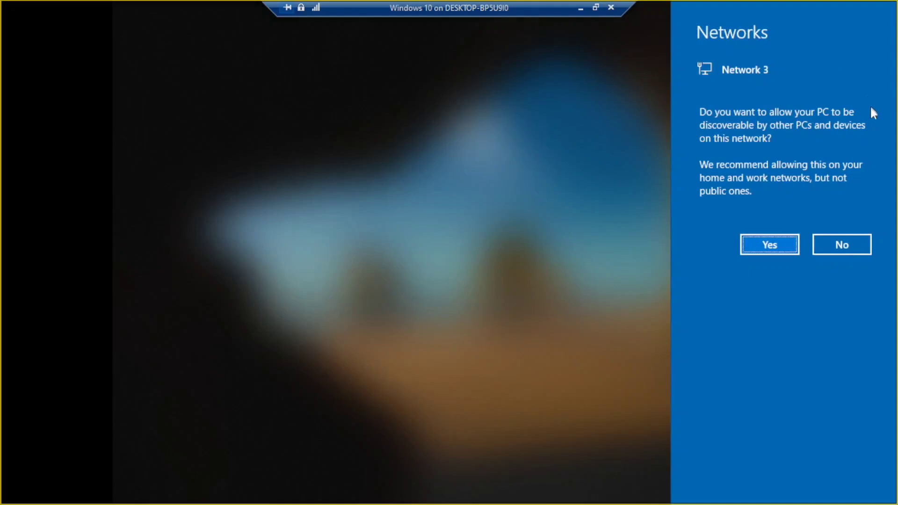
pyautogui.click(747, 248)
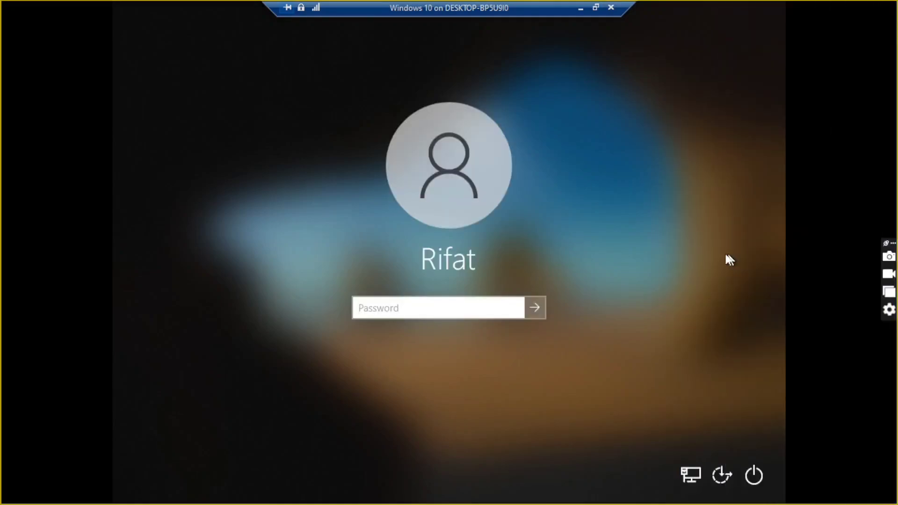
pyautogui.write('••••••••')
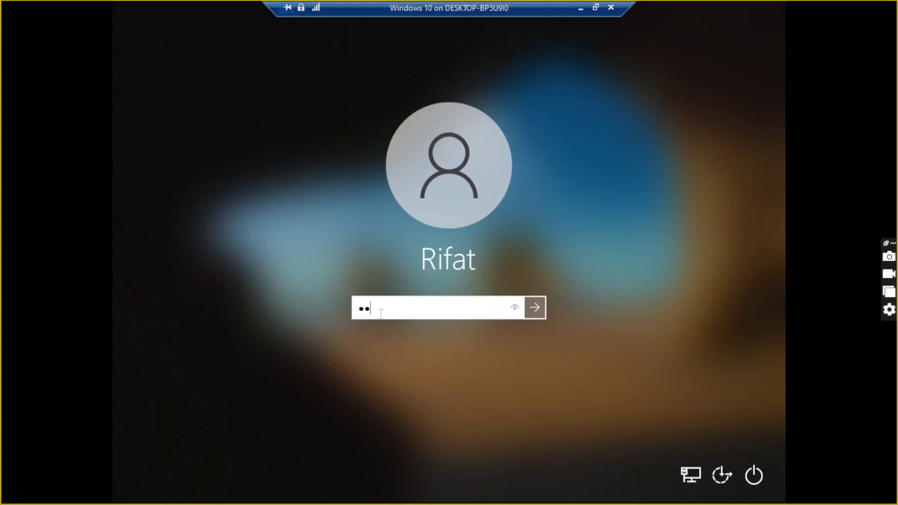
pyautogui.write('•')
pyautogui.press('Return')
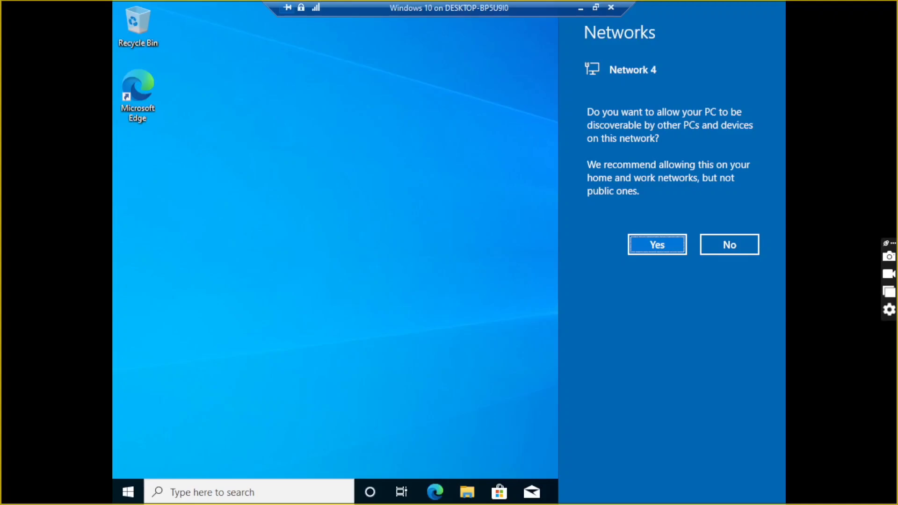
pyautogui.click(660, 246)
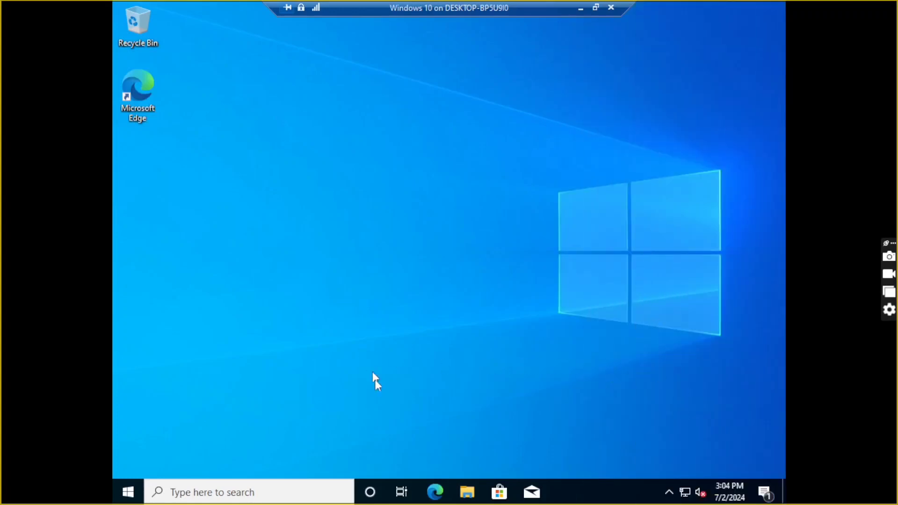
# Open Edge, search Bing for 'youtube' and open the YouTube result
pyautogui.click(434, 493)
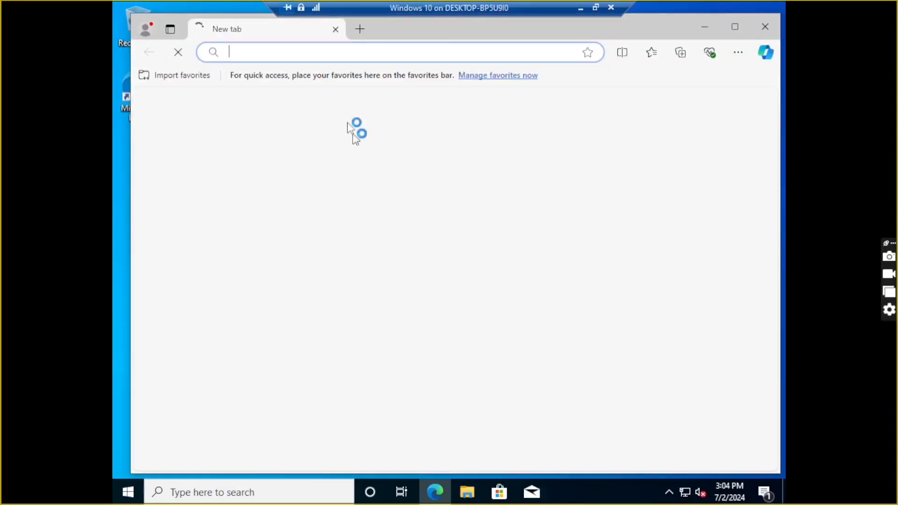
pyautogui.click(330, 57)
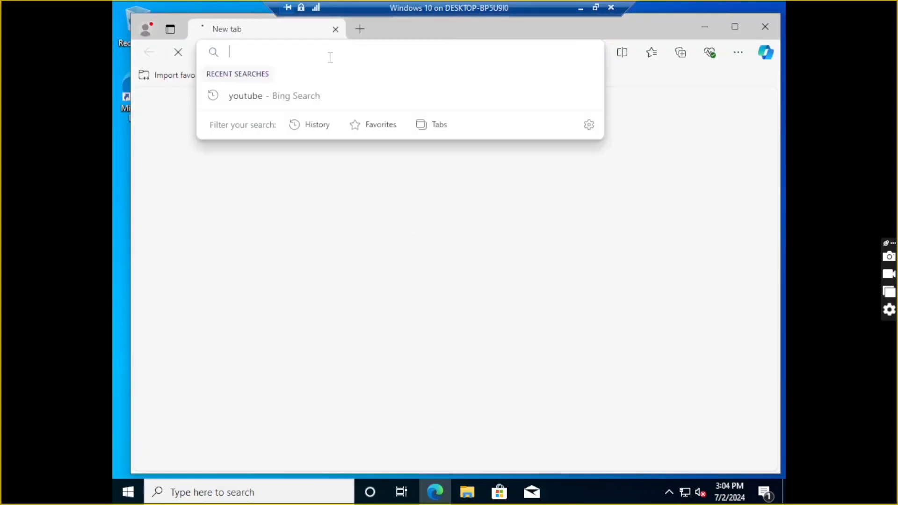
pyautogui.write('you')
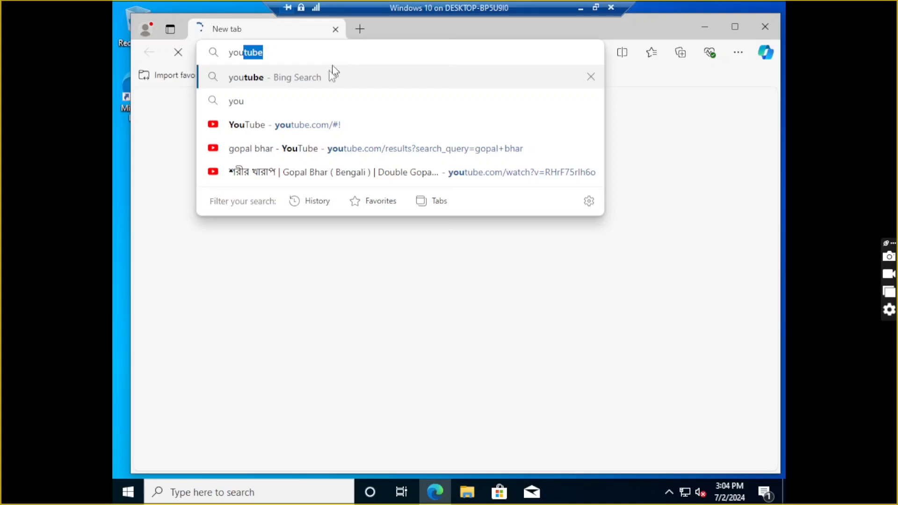
pyautogui.click(329, 78)
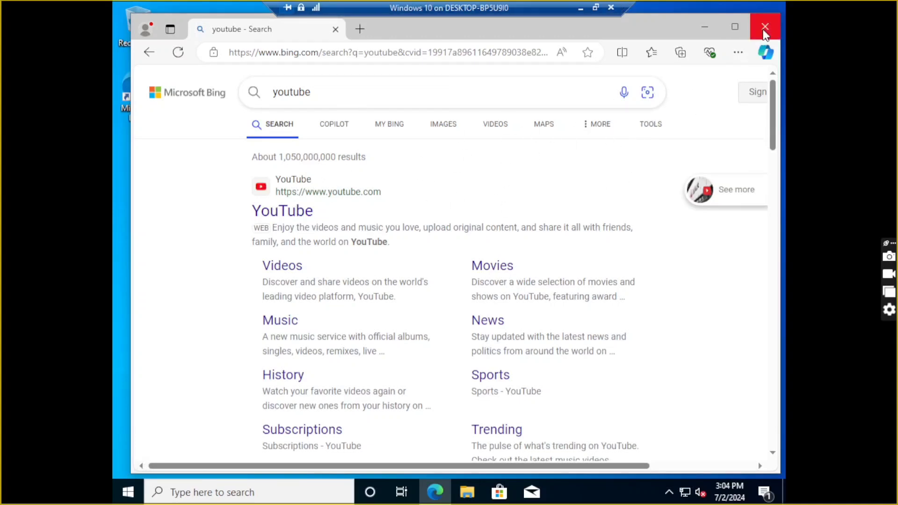
pyautogui.click(267, 211)
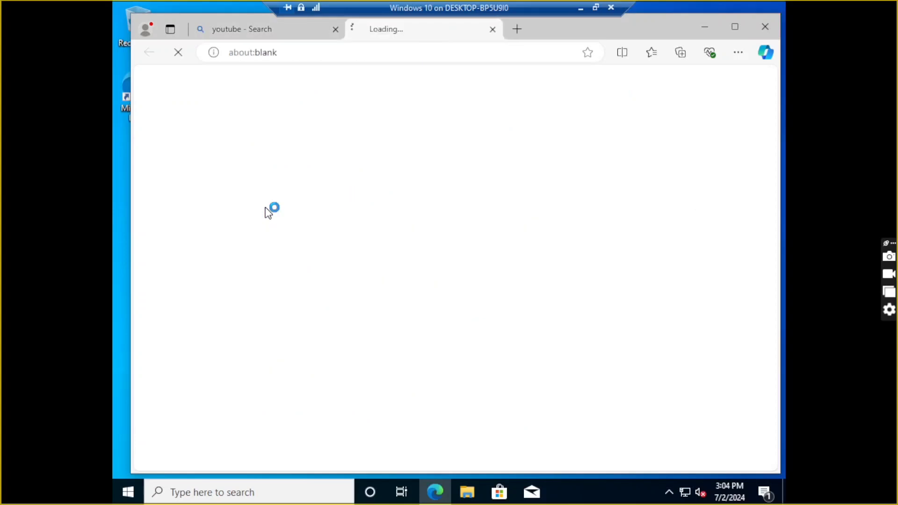